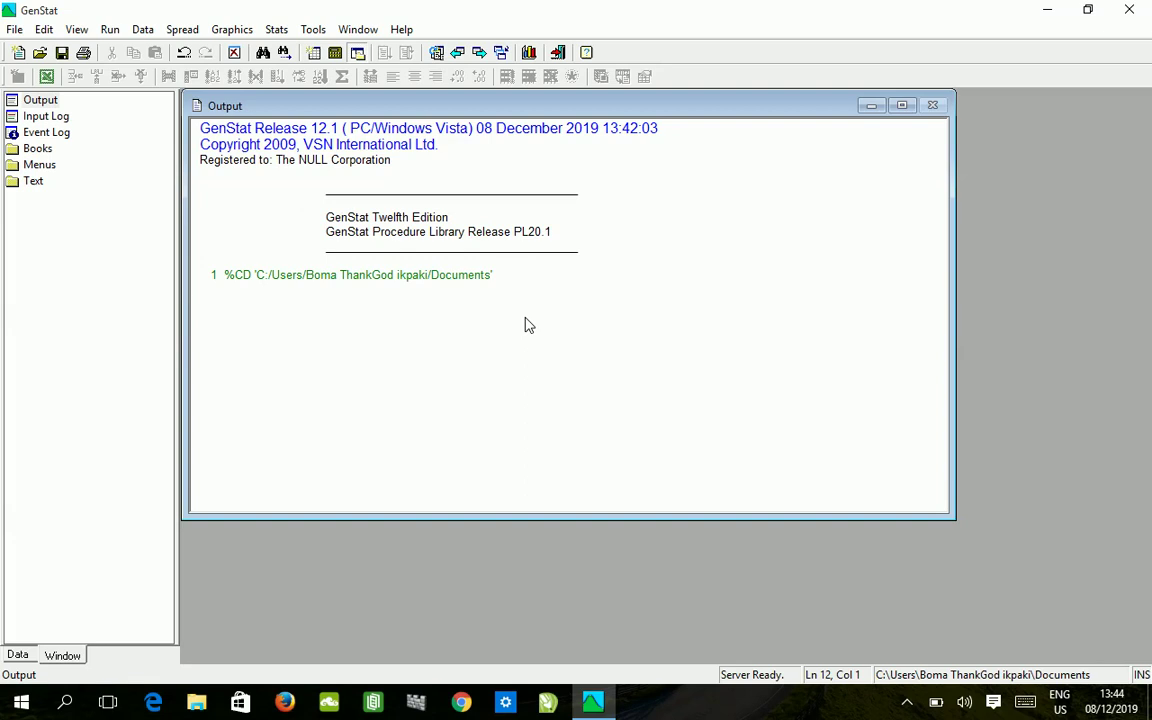
- Import the Genstat tutorial Excel workbook, keeping all cells and column names from row 1
click(46, 76)
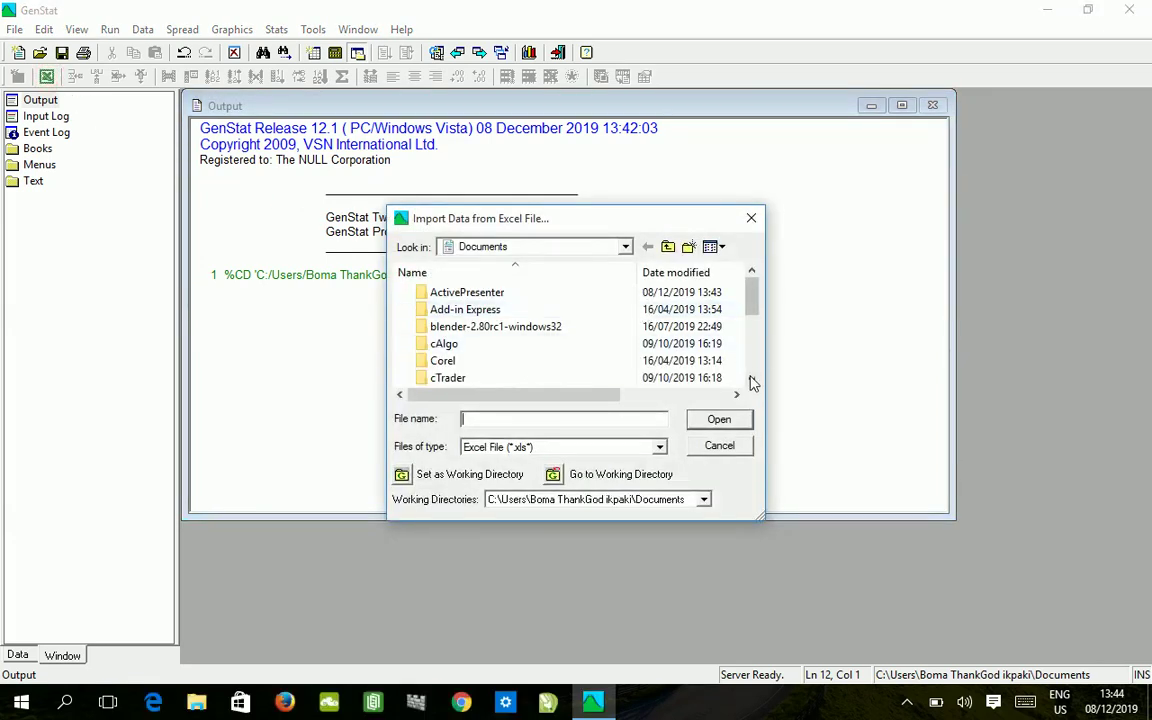
click(753, 384)
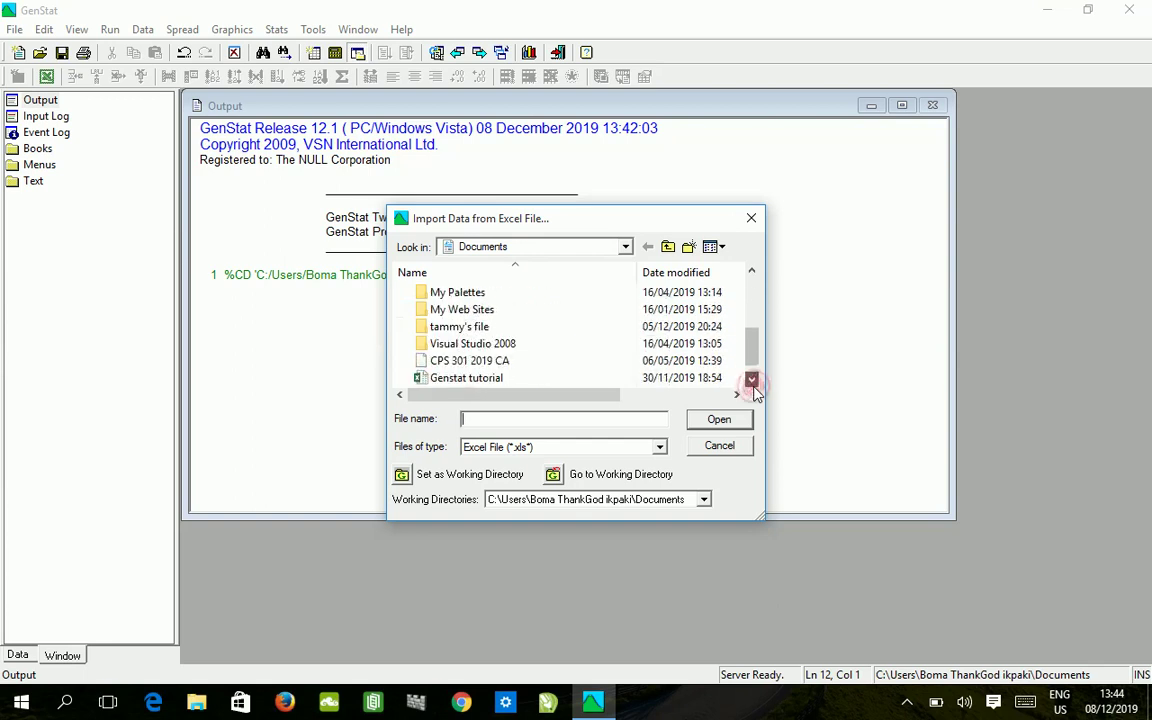
double_click(505, 361)
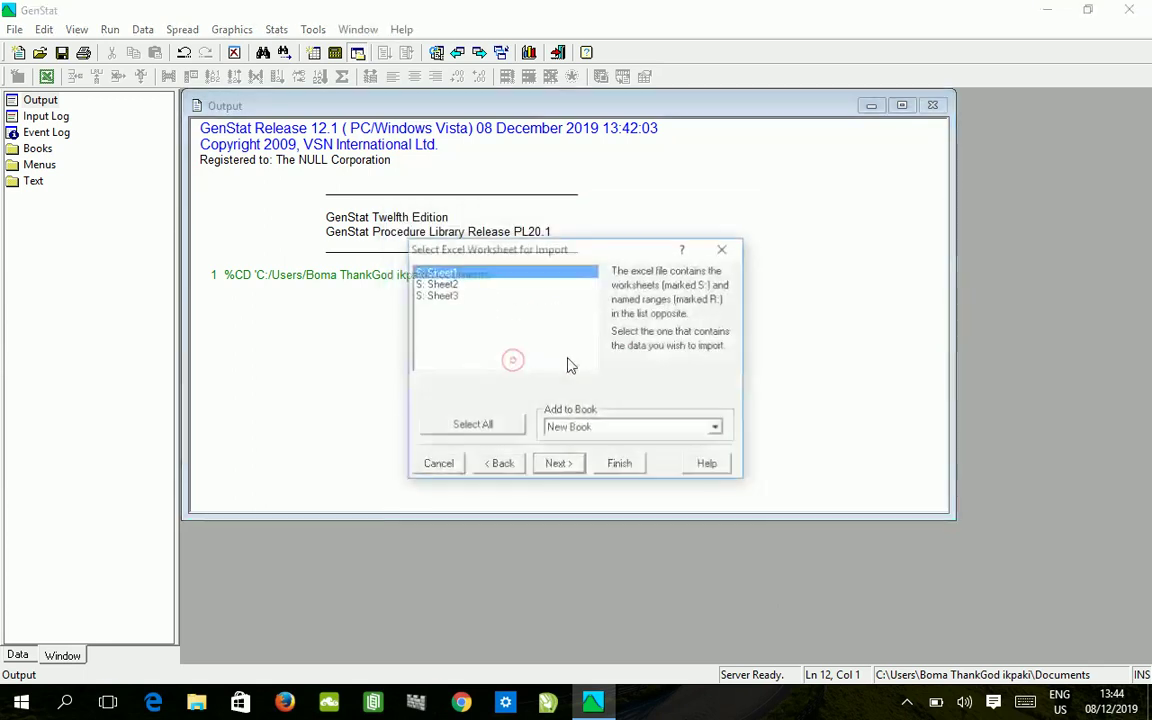
click(557, 465)
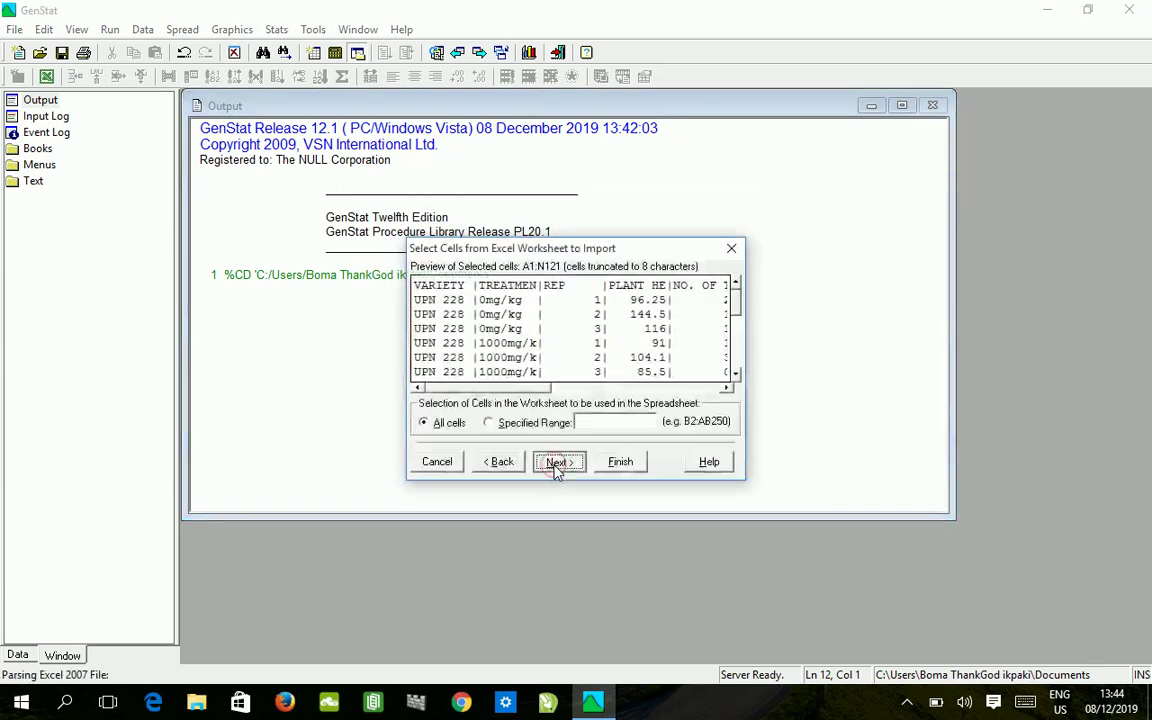
click(557, 465)
click(557, 465)
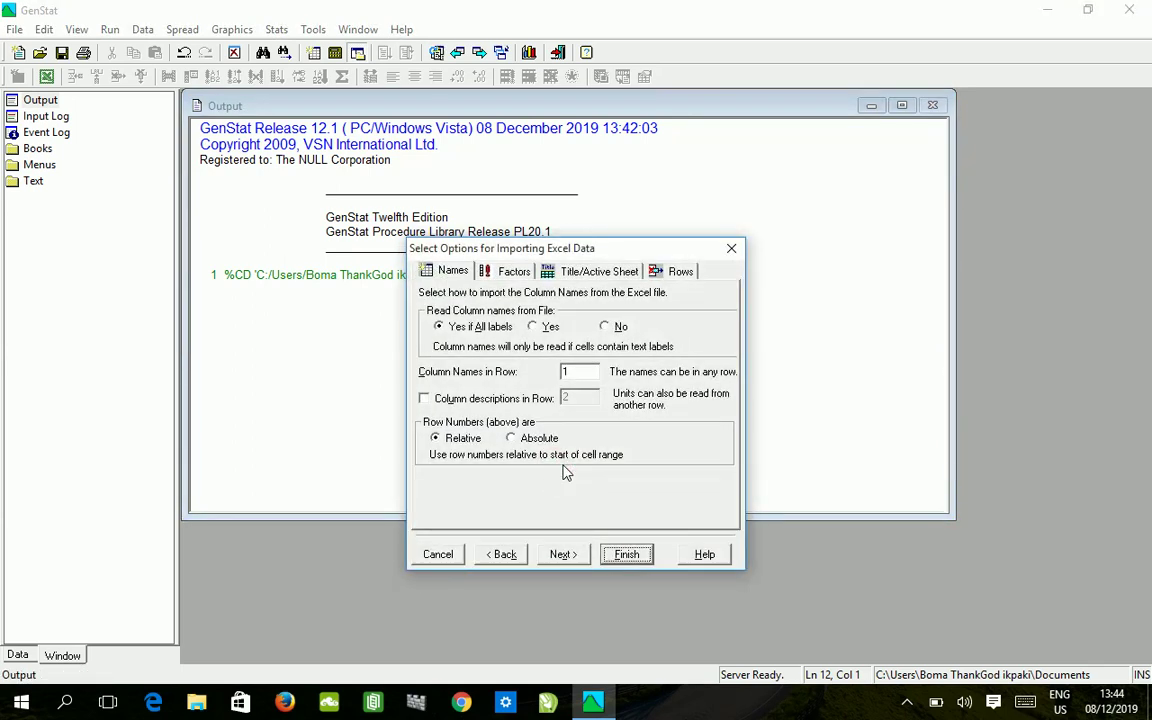
click(563, 555)
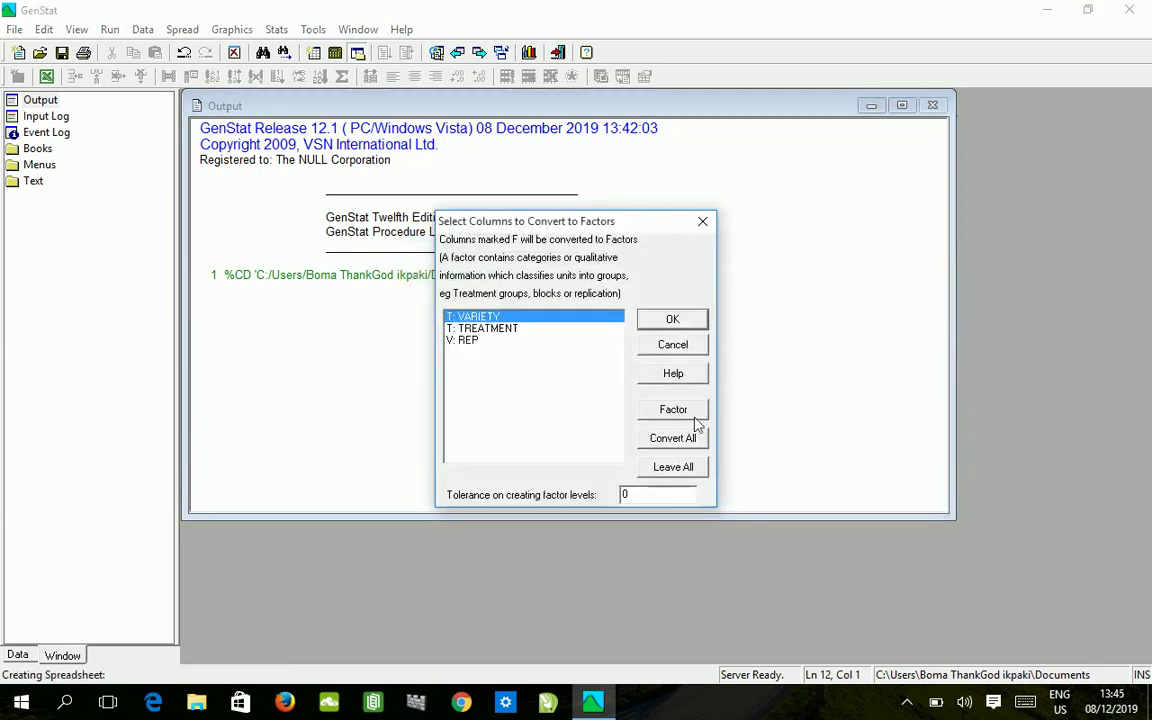
- Mark the VARIETY, TREATMENT and REP columns to be converted into factors
click(672, 410)
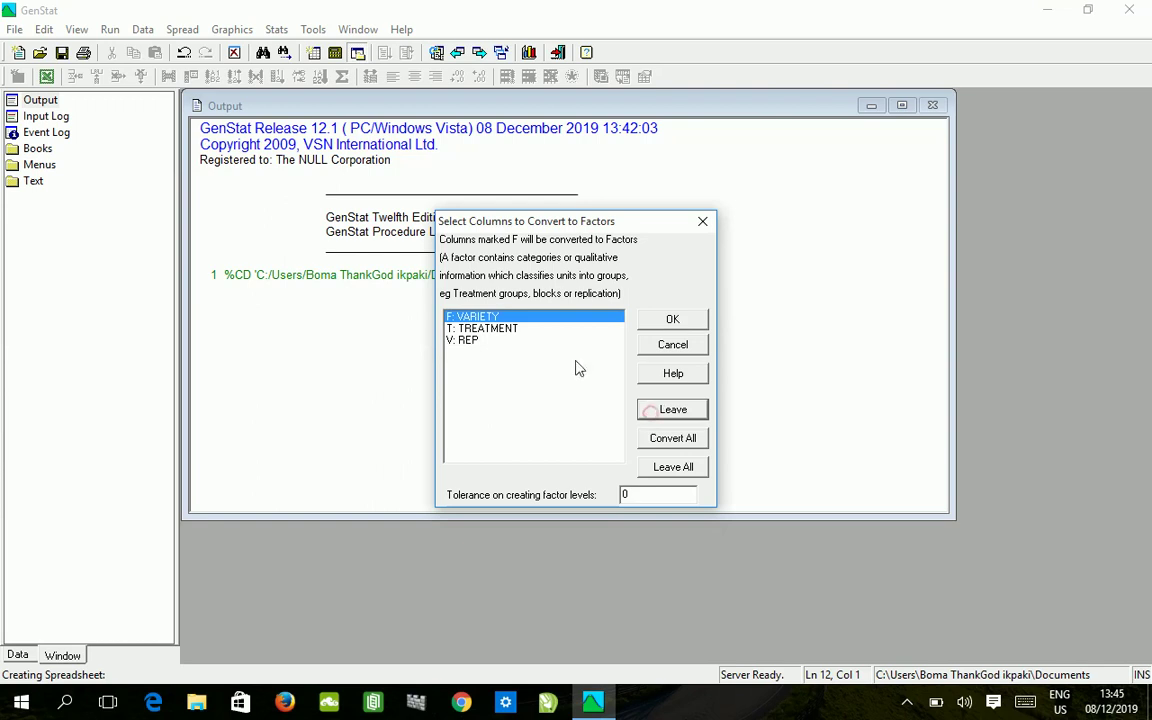
click(496, 330)
click(660, 412)
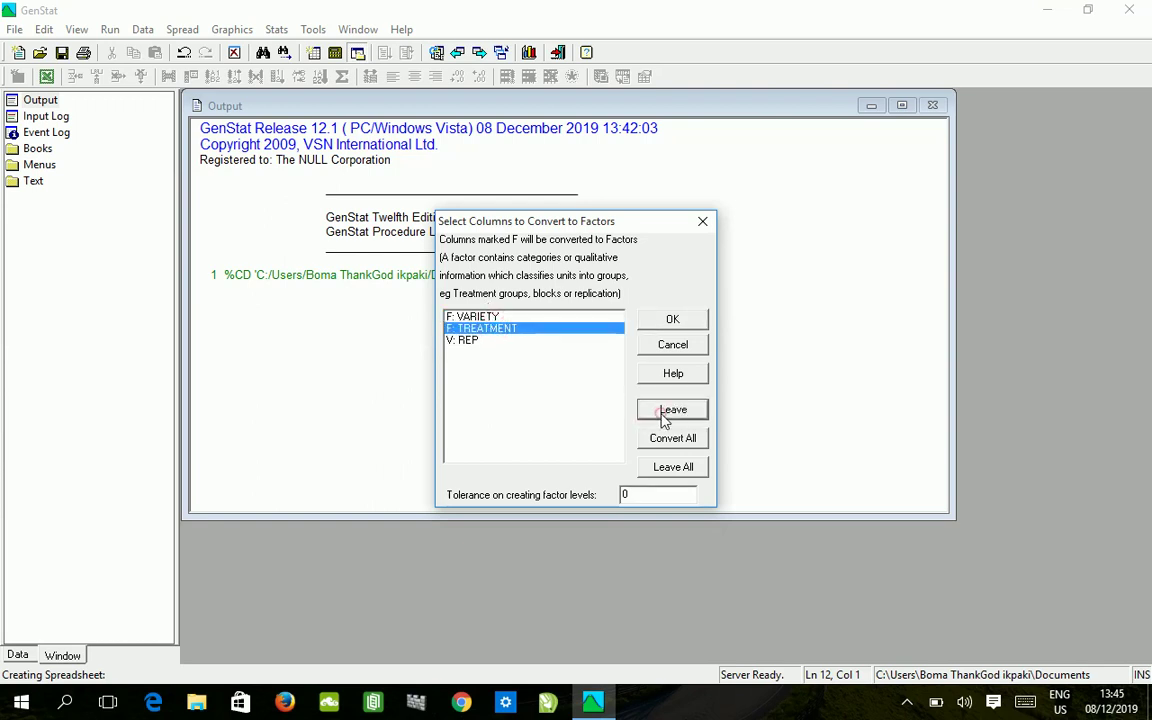
click(527, 341)
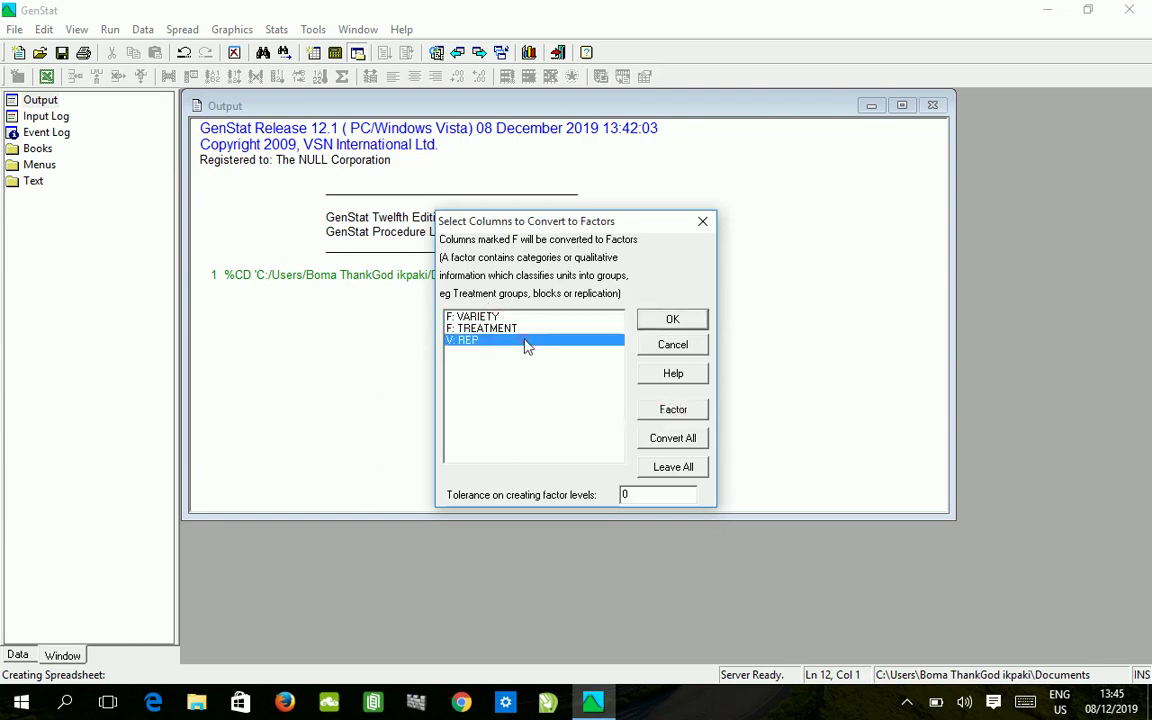
click(684, 410)
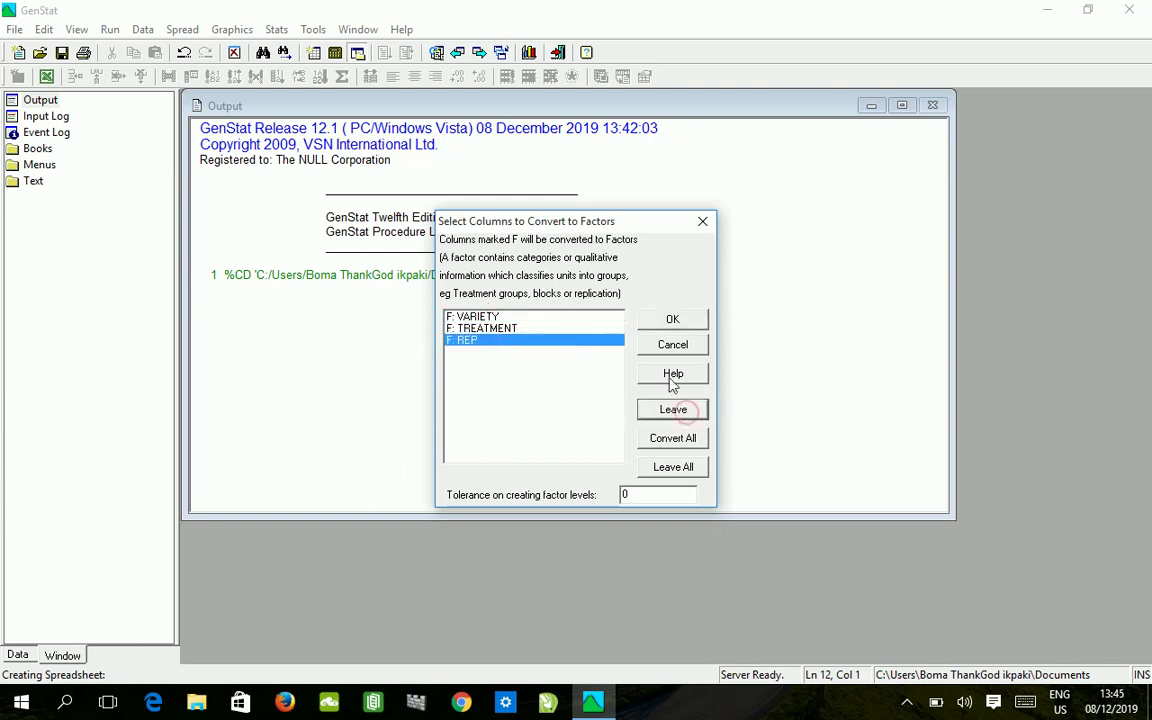
- Confirm the factor conversion so the tutorial data opens as a spreadsheet, with NO_OF_TILLERS as a variate
click(673, 320)
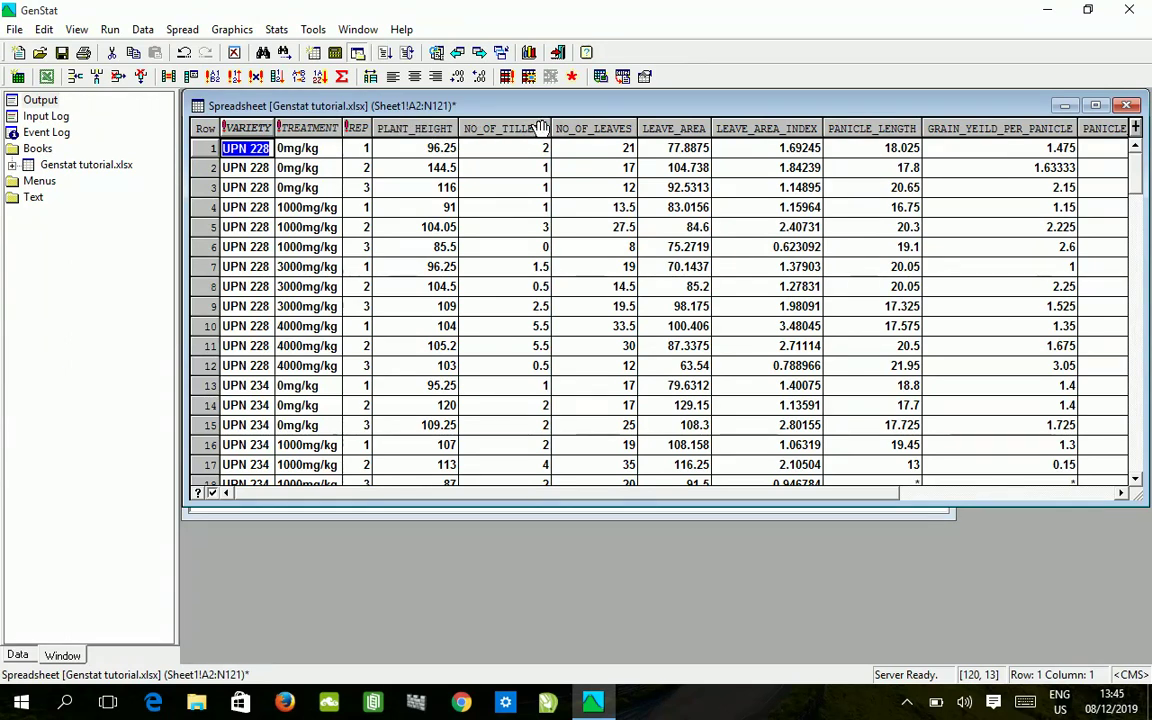
mouse_move(481, 133)
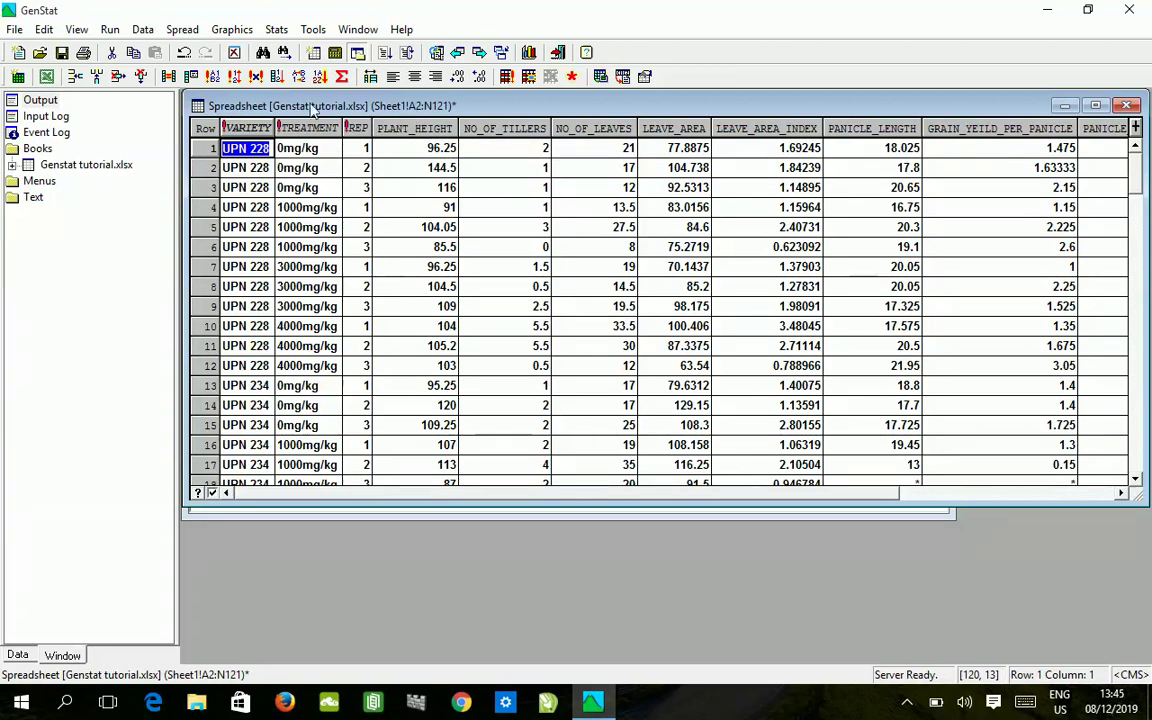
click(276, 30)
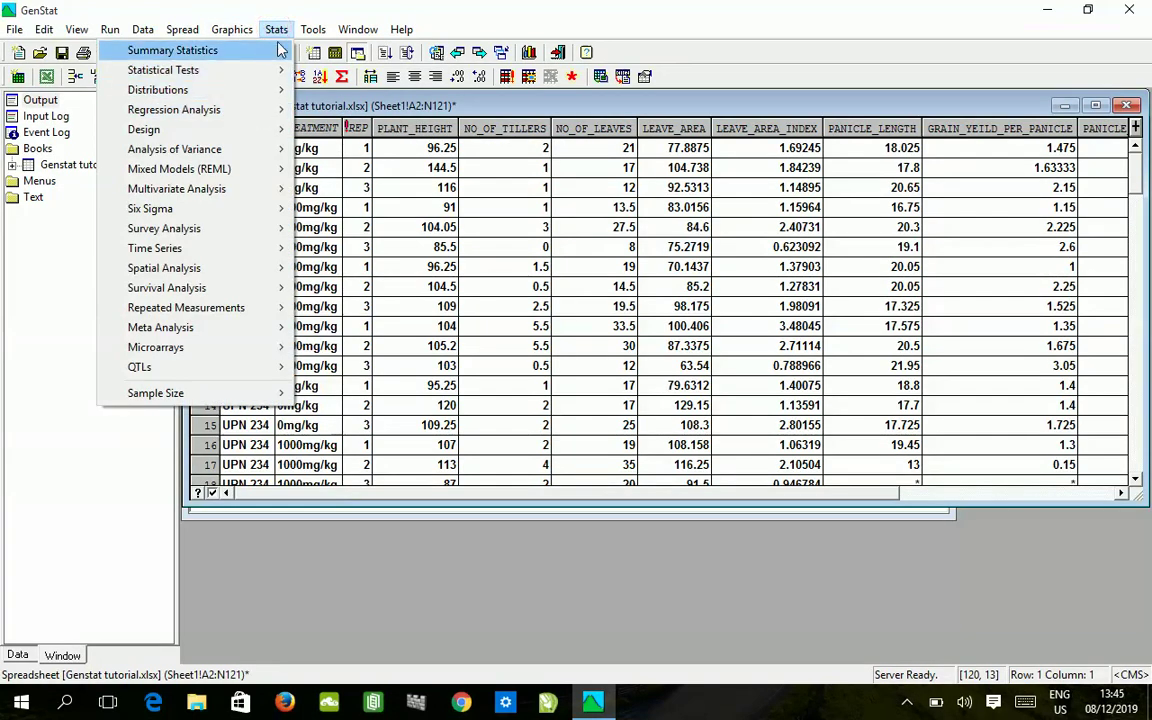
- Set up a two-way ANOVA with PLANT_HEIGHT as Y-variate and TREATMENT and VARIETY as factors
mouse_move(244, 149)
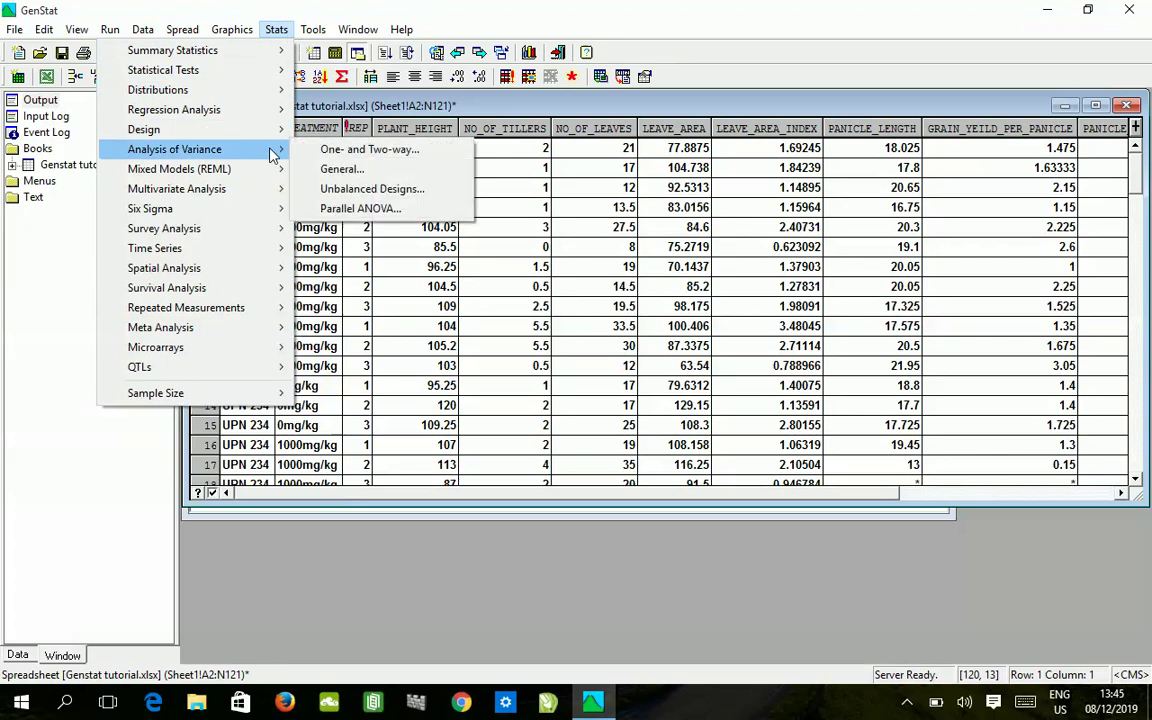
click(352, 150)
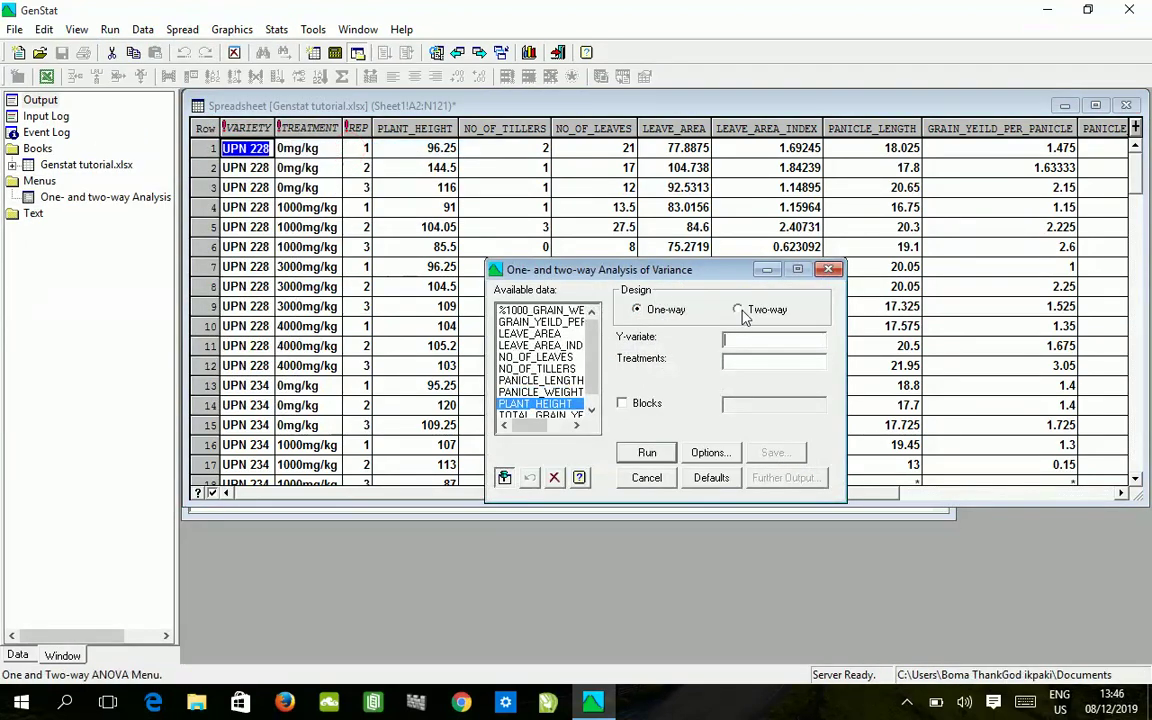
click(739, 310)
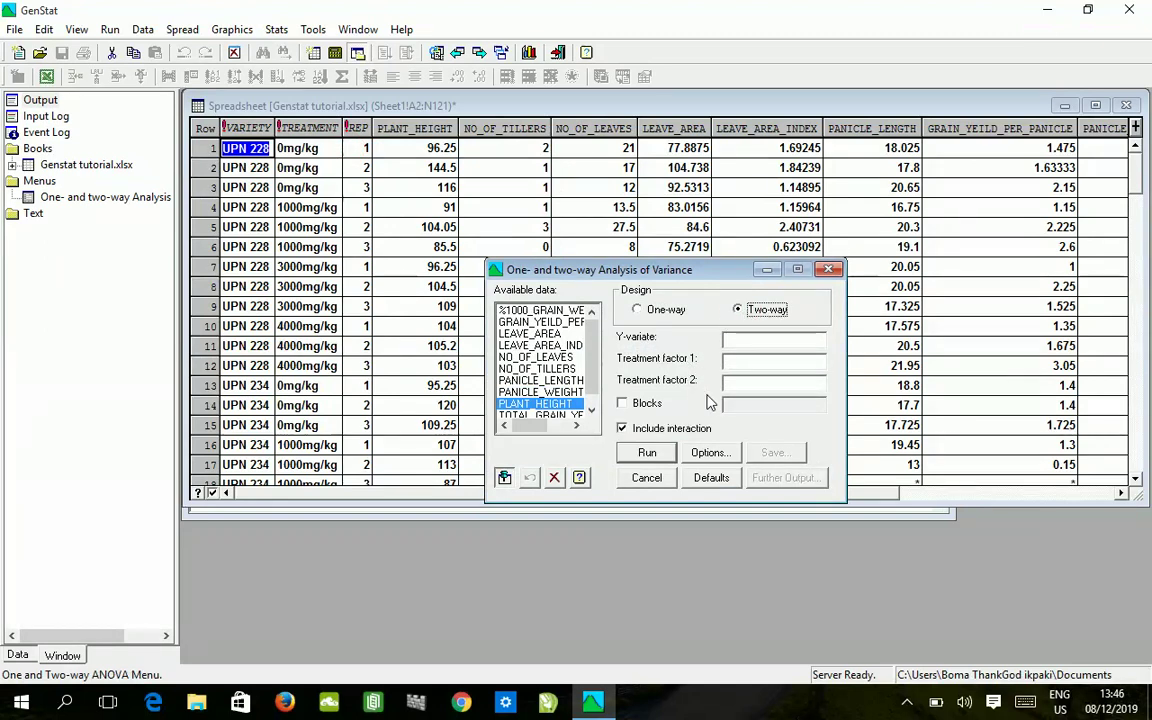
click(751, 341)
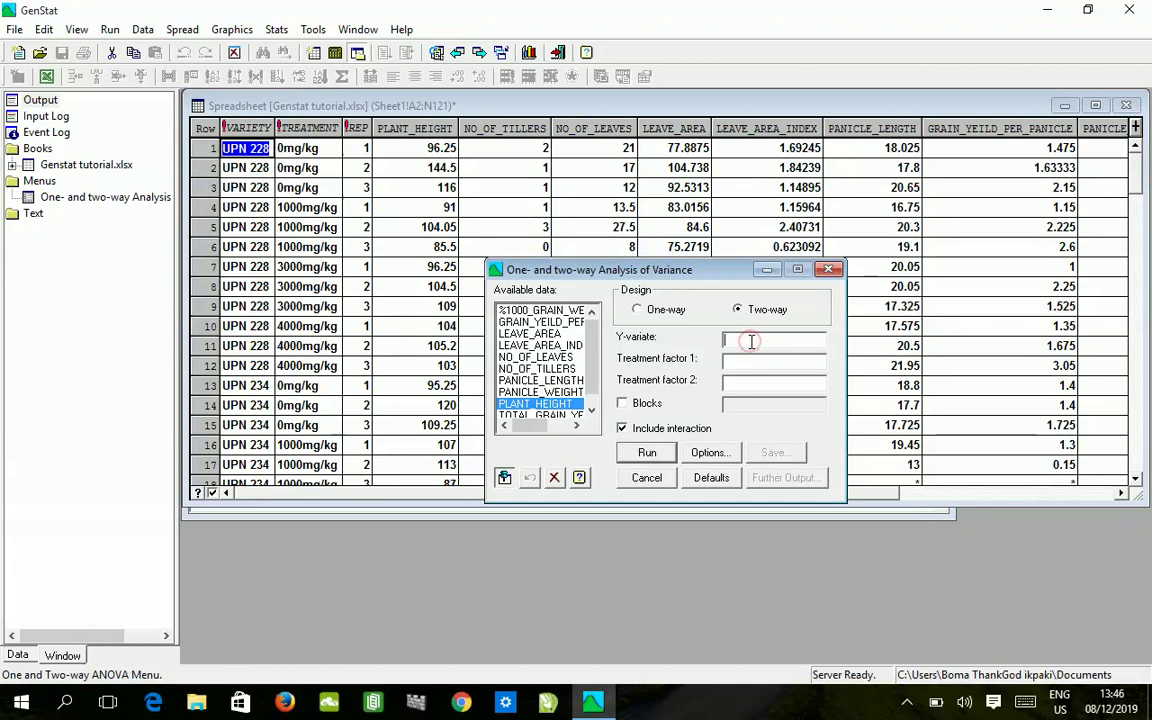
double_click(568, 408)
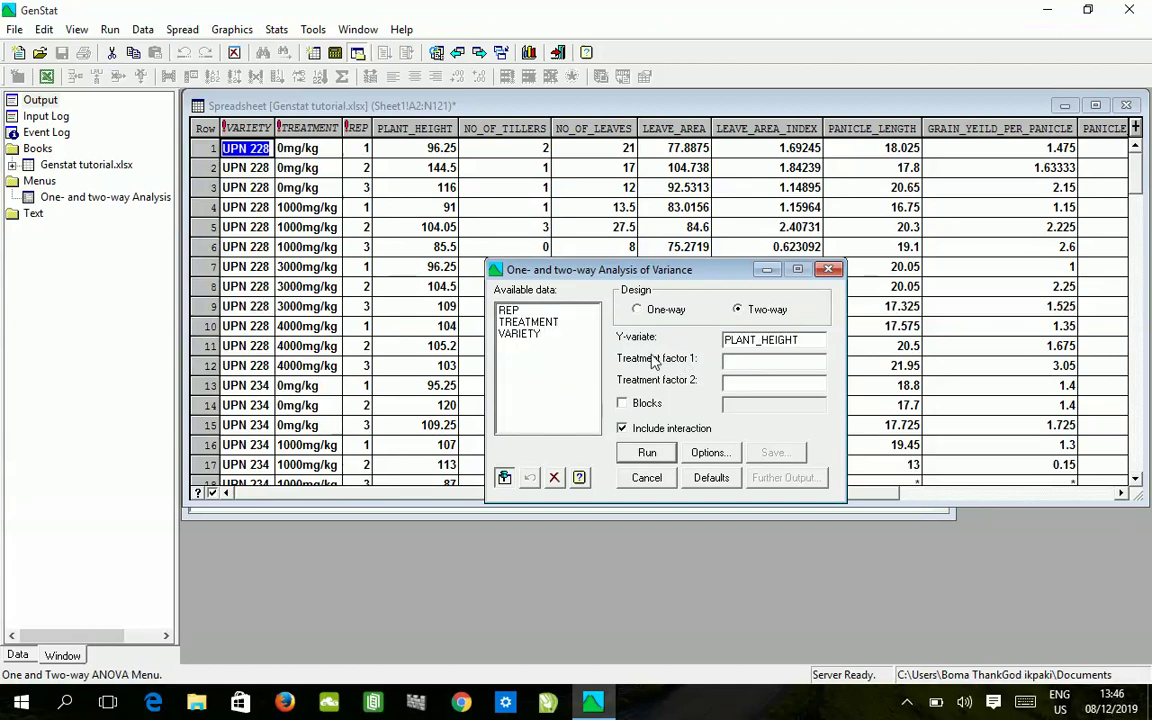
double_click(532, 322)
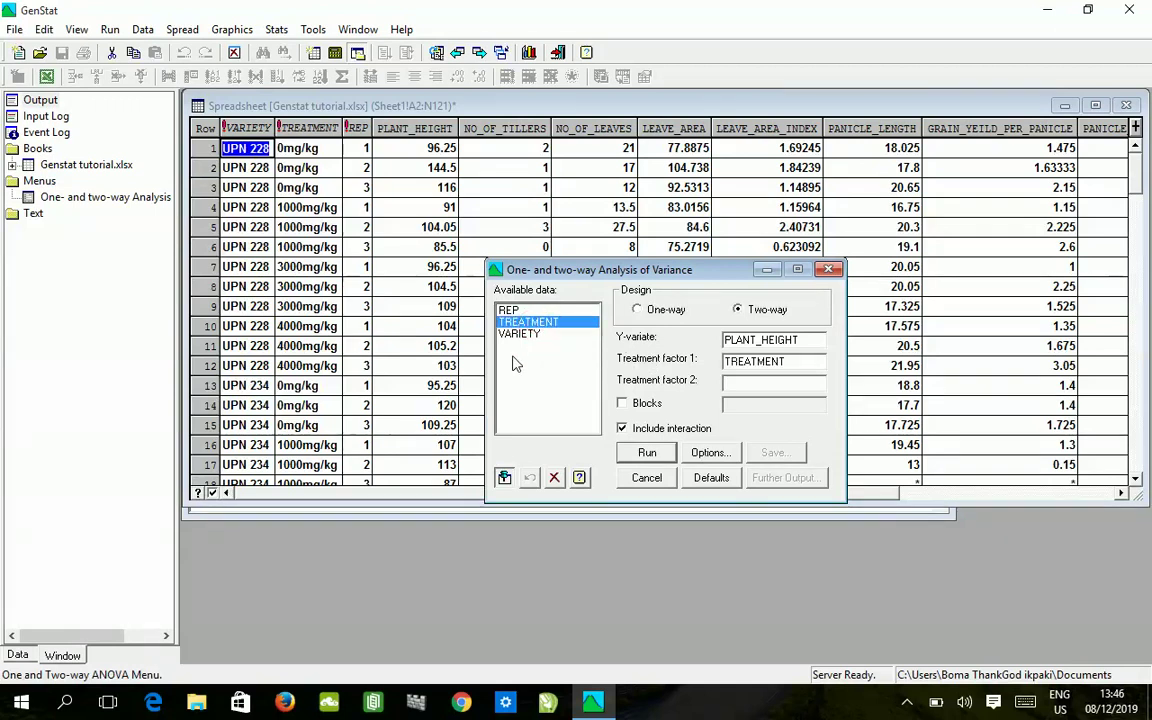
double_click(520, 334)
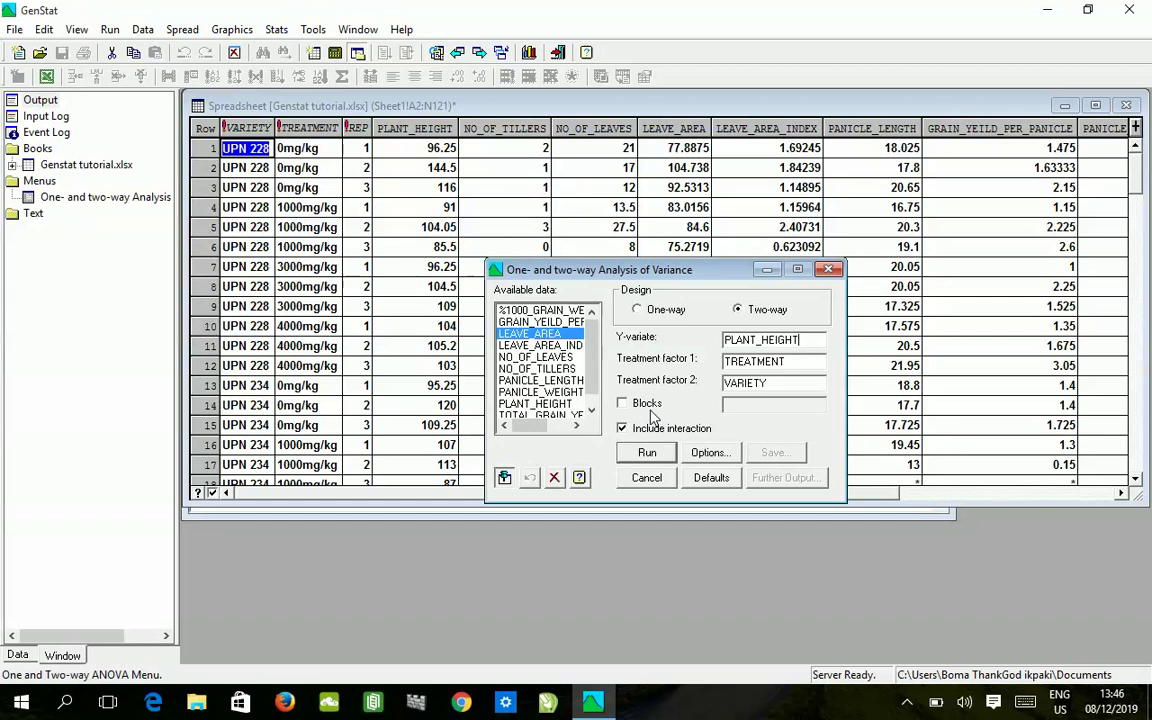
- Add REP as the blocking factor and bring up the ANOVA options
click(624, 404)
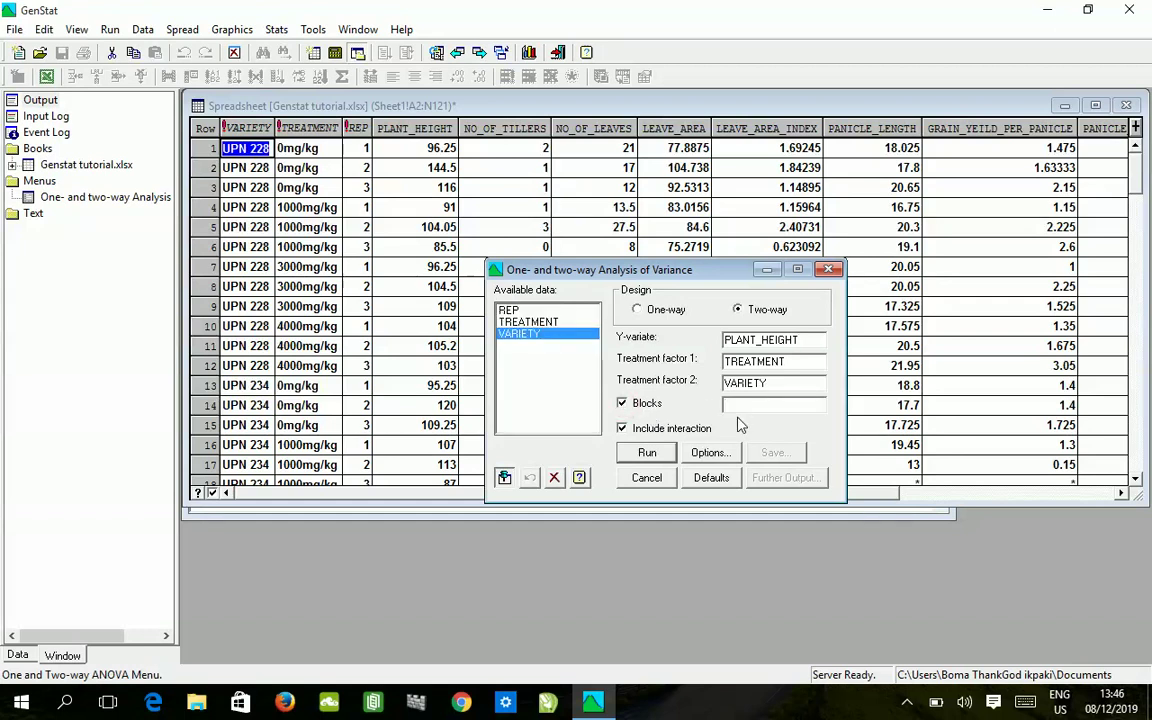
double_click(509, 310)
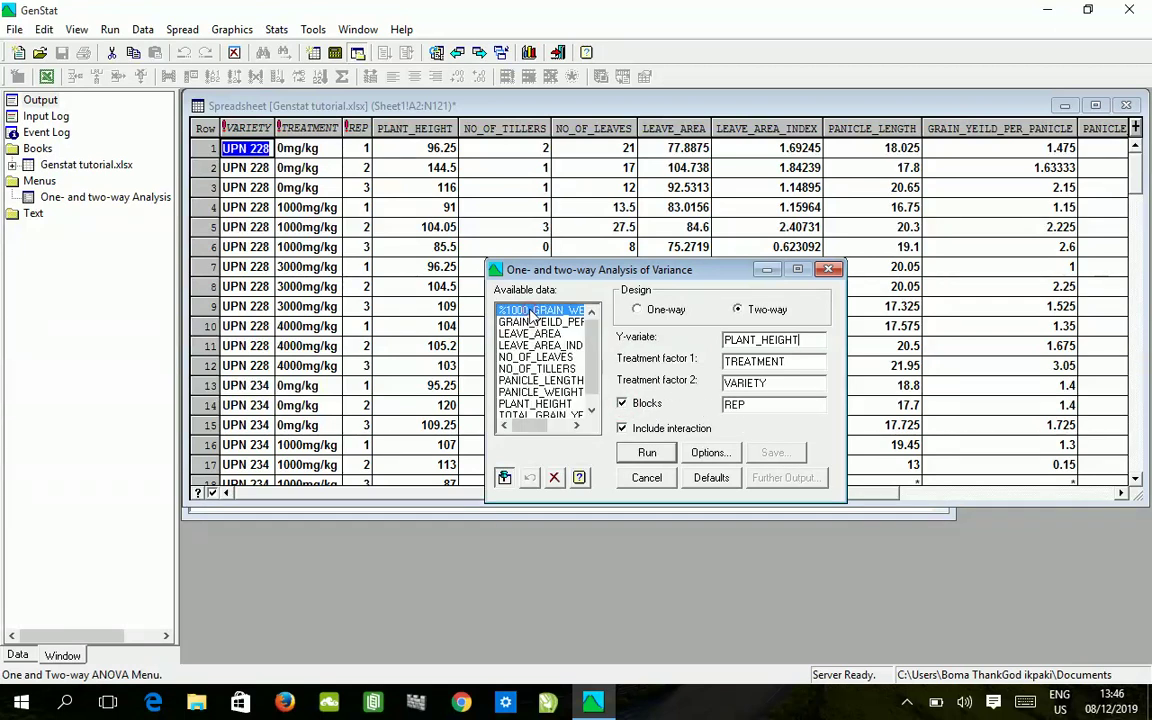
click(710, 453)
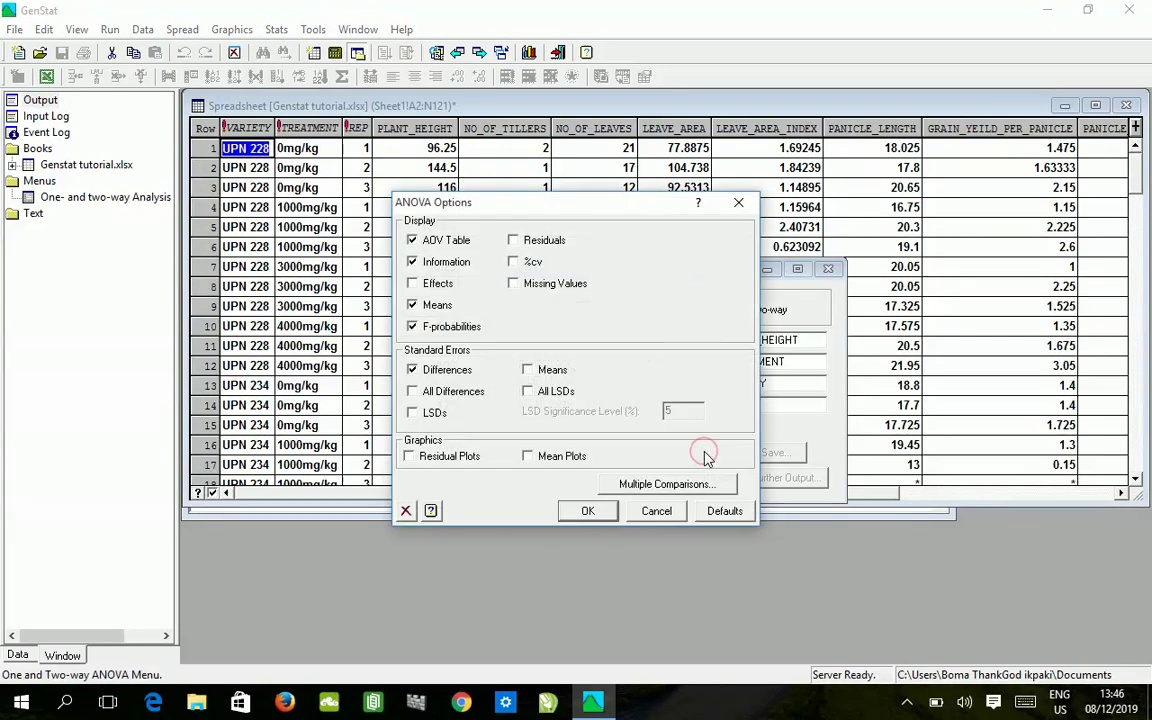
- Tick %cv, standard errors of means and LSDs in the ANOVA options
click(514, 262)
click(527, 370)
click(413, 414)
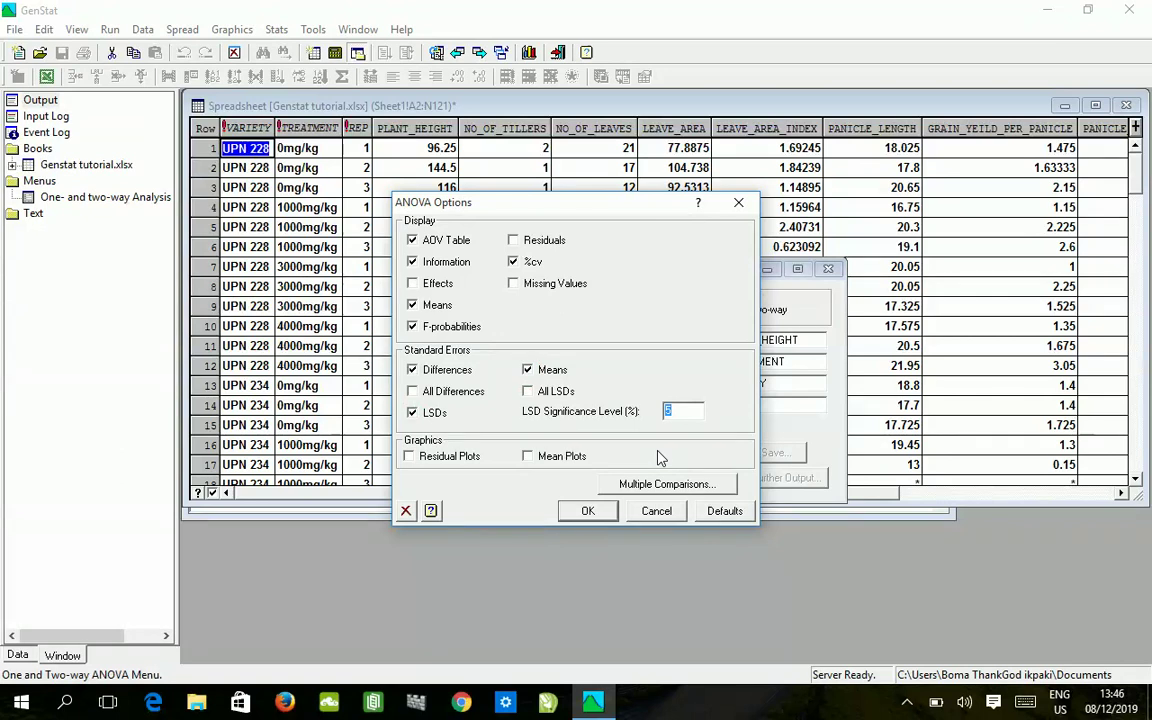
click(699, 485)
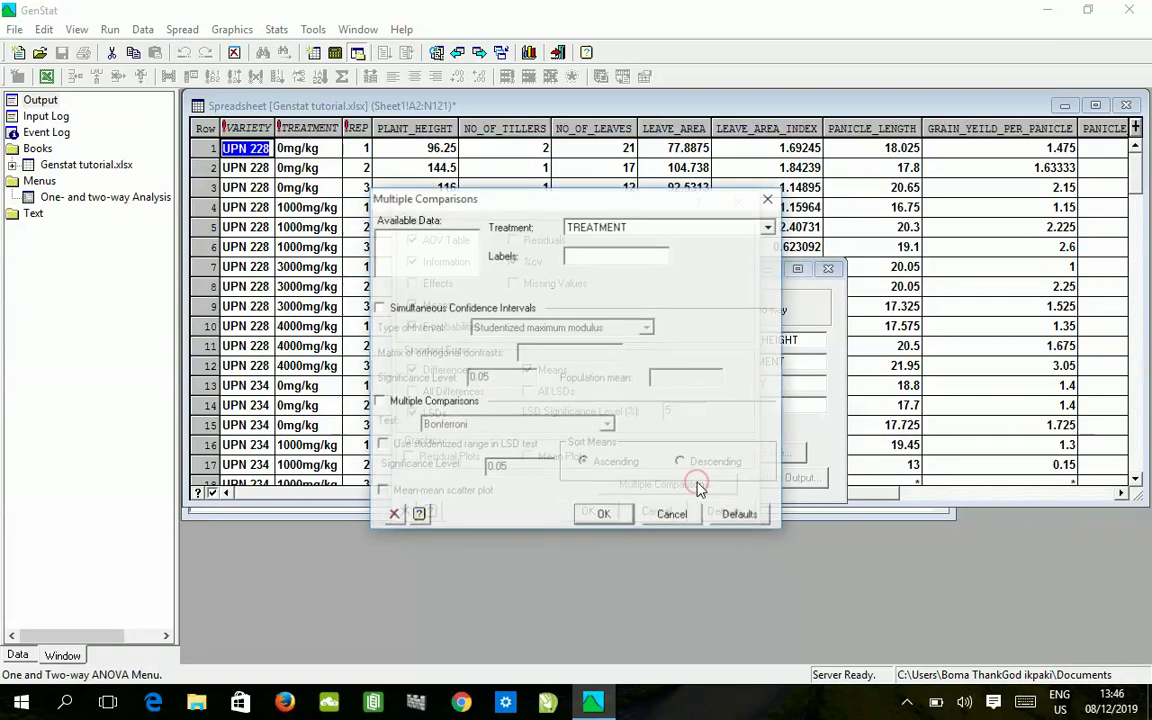
- Compare TREATMENT means with Fisher's Protected LSD, sorted in descending order
click(688, 231)
click(689, 226)
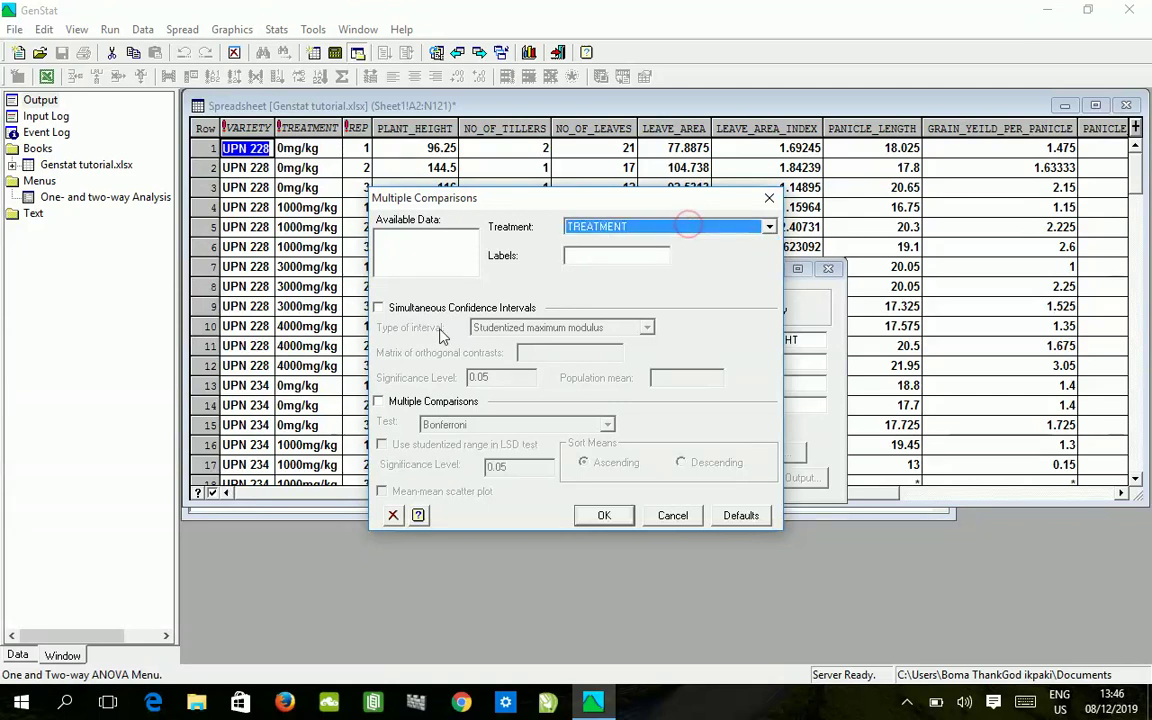
click(405, 401)
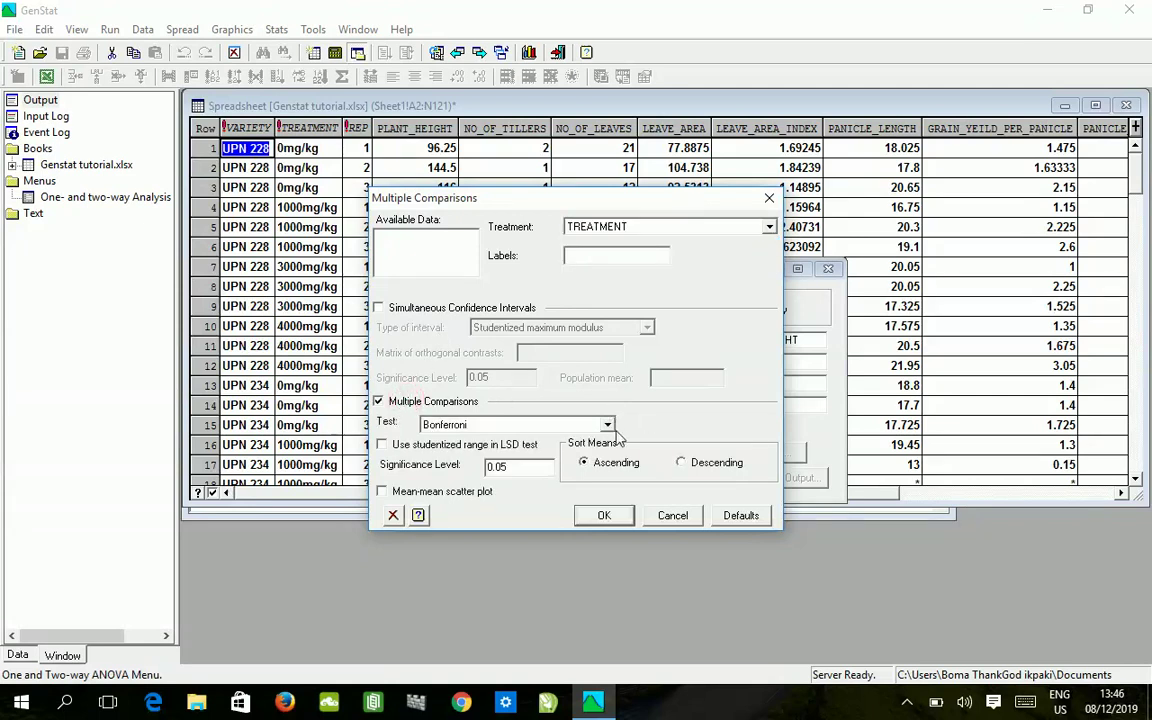
click(609, 428)
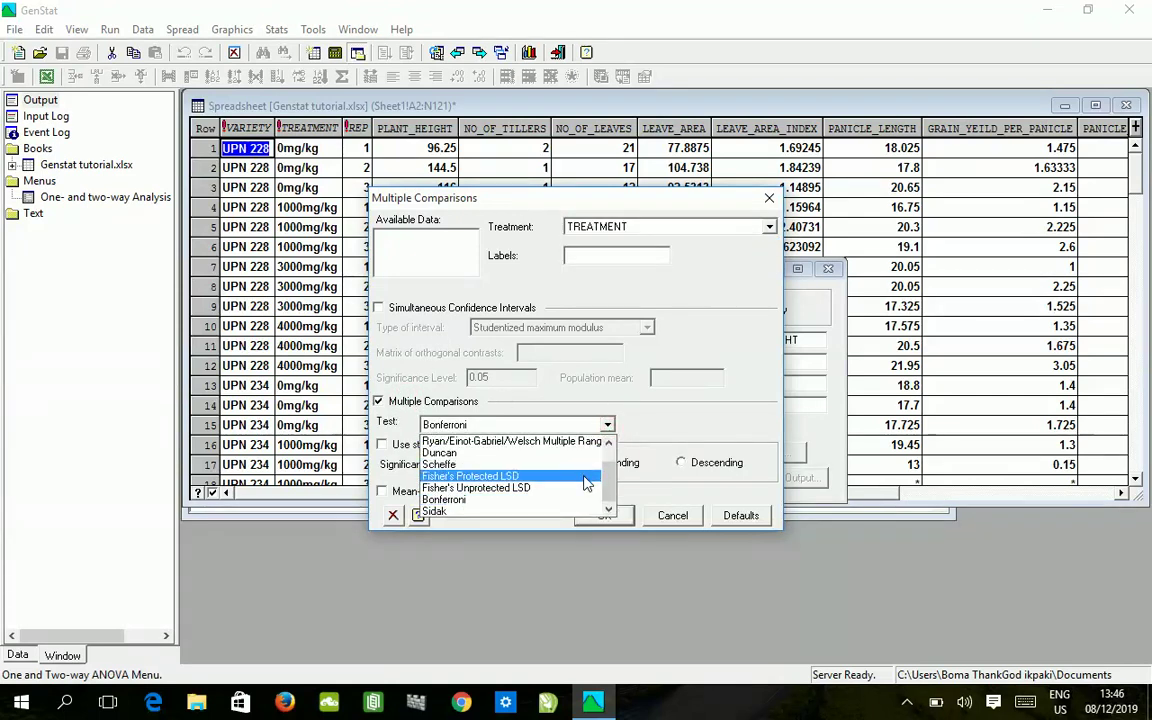
click(586, 477)
click(683, 465)
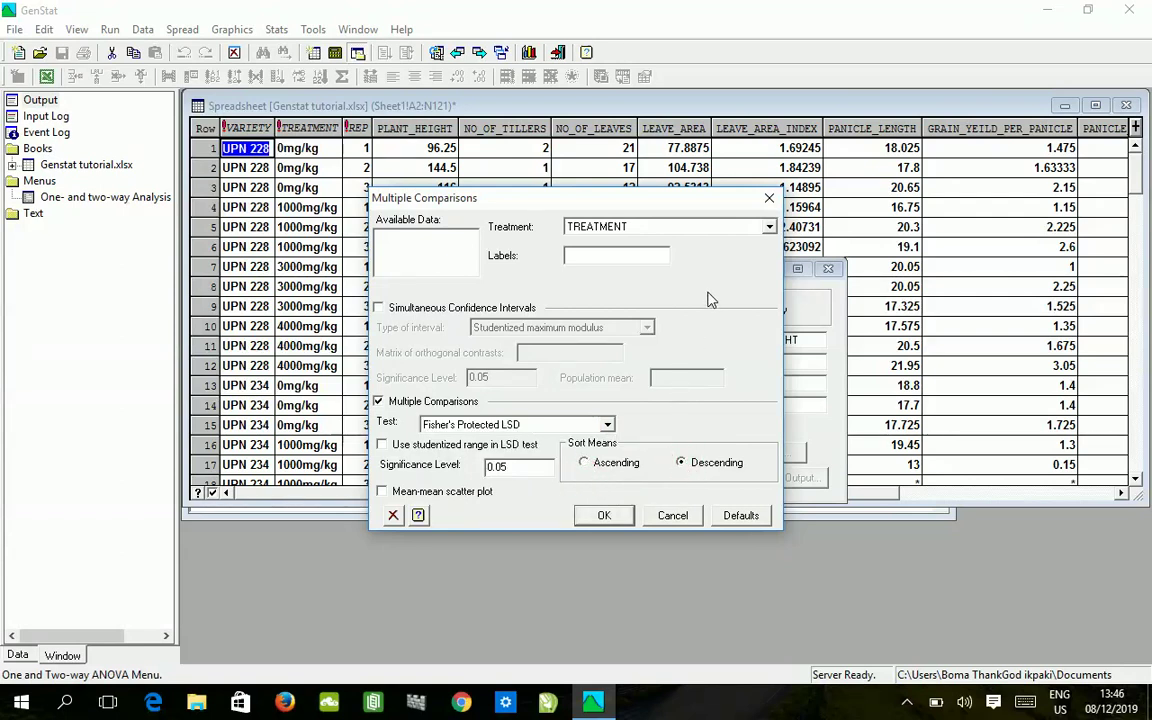
click(604, 516)
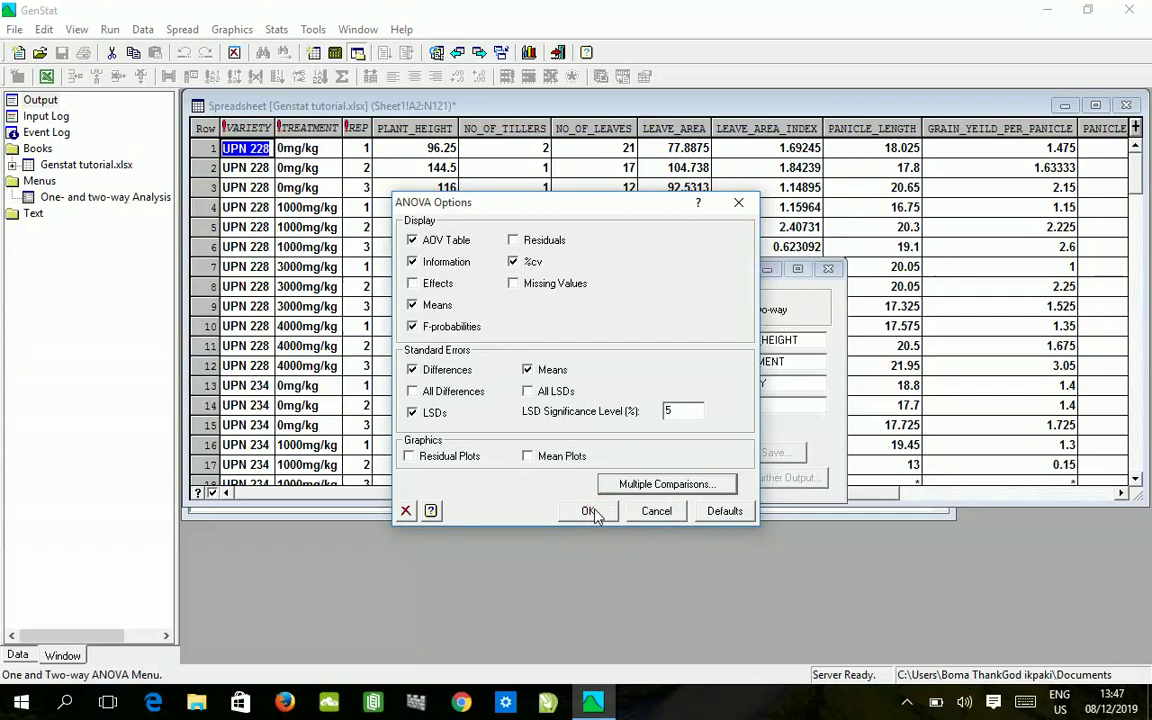
- Run the PLANT_HEIGHT ANOVA and view the output table with TREATMENT and VARIETY F pr. <.001
click(590, 511)
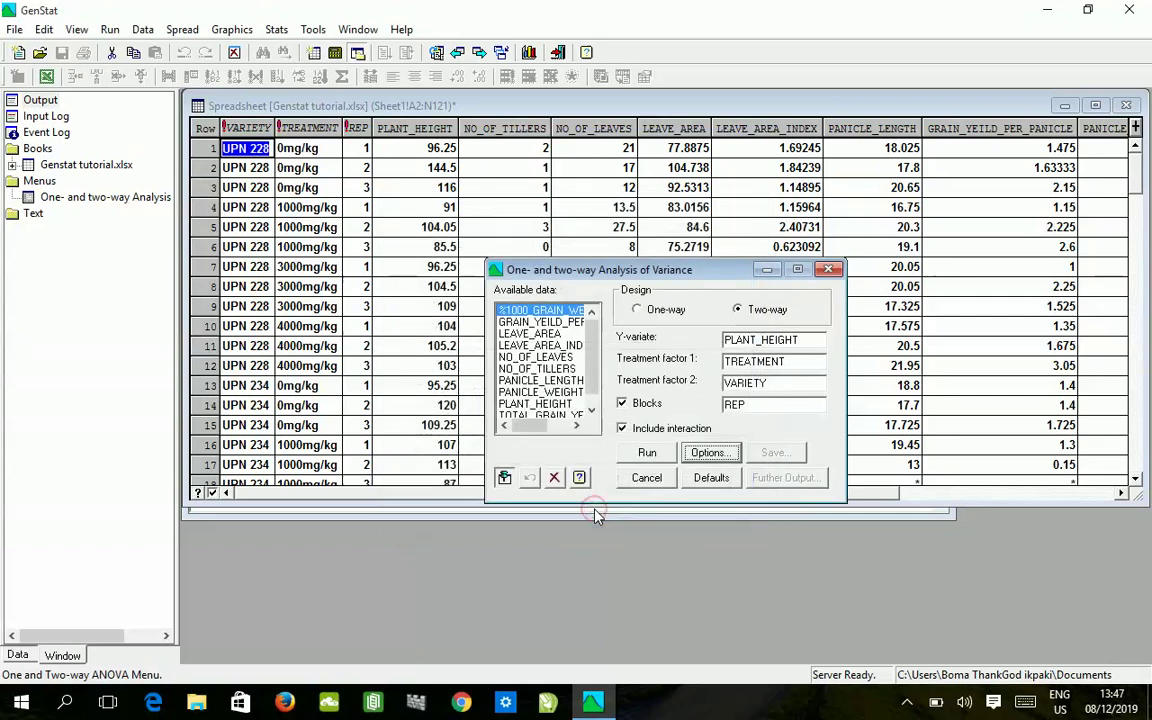
click(645, 455)
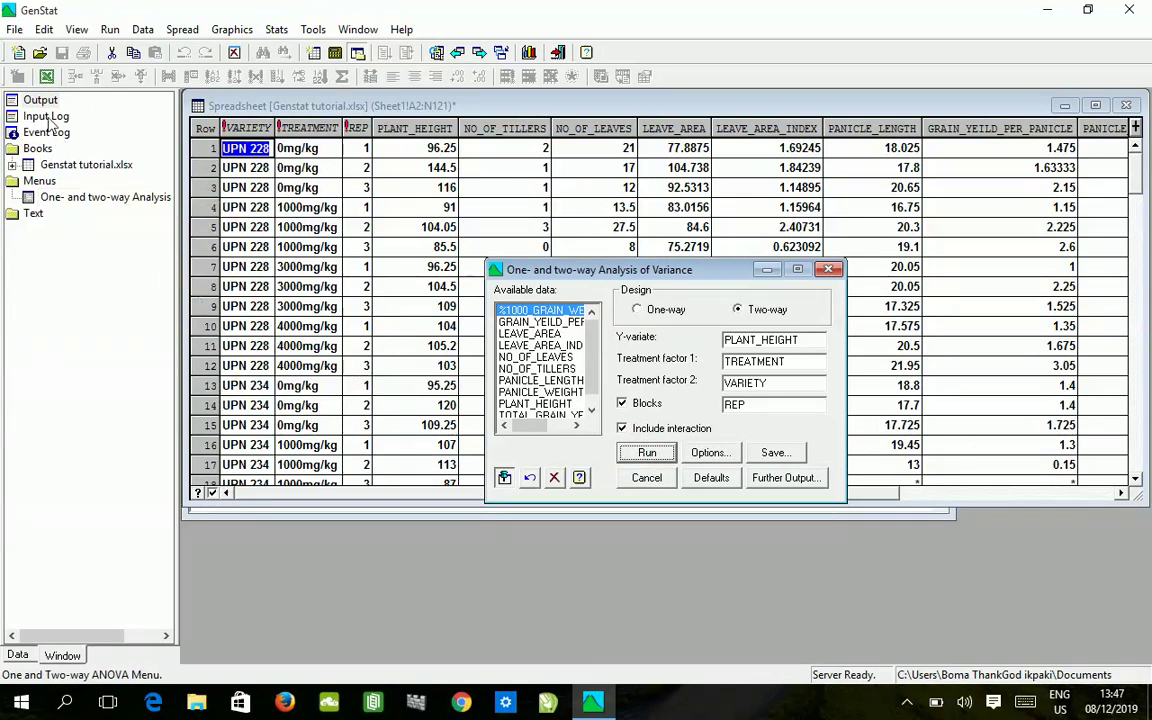
click(41, 100)
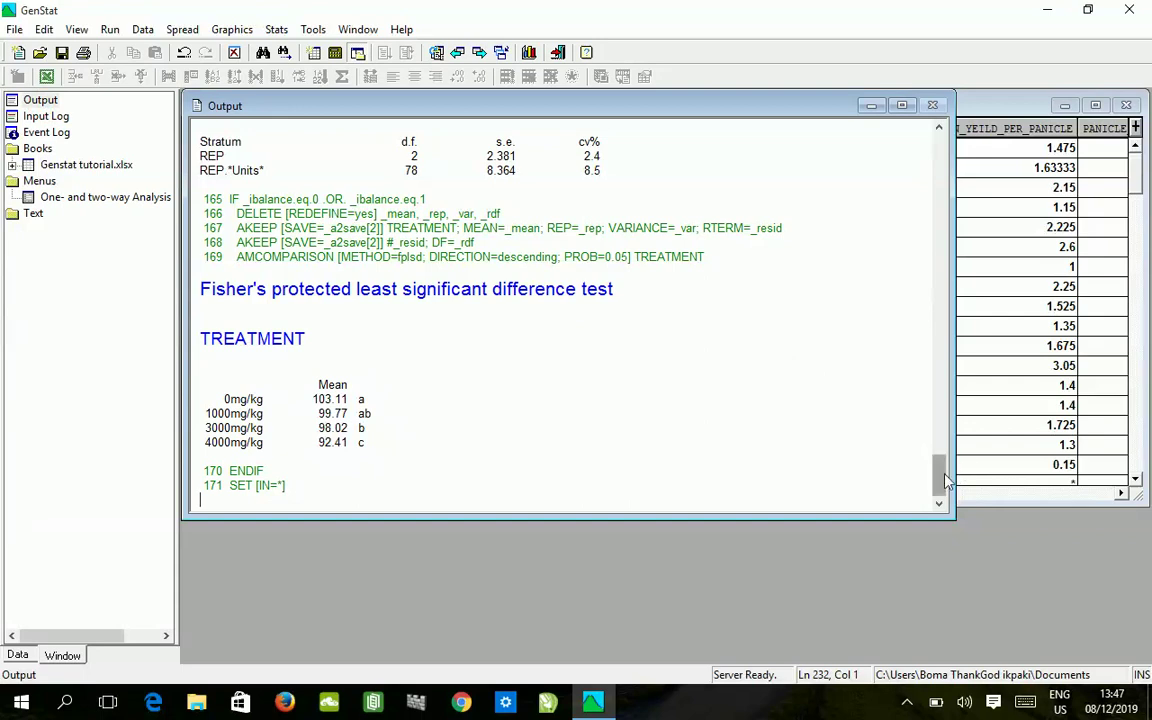
drag(940, 476, 869, 329)
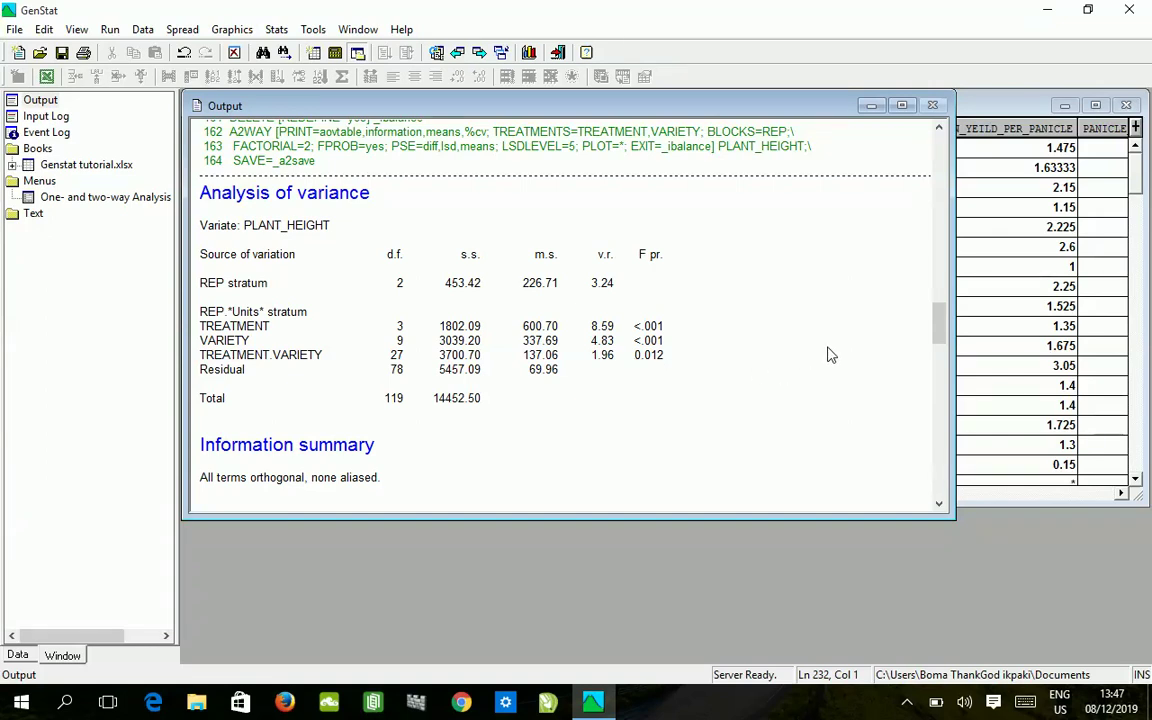
drag(942, 330, 960, 490)
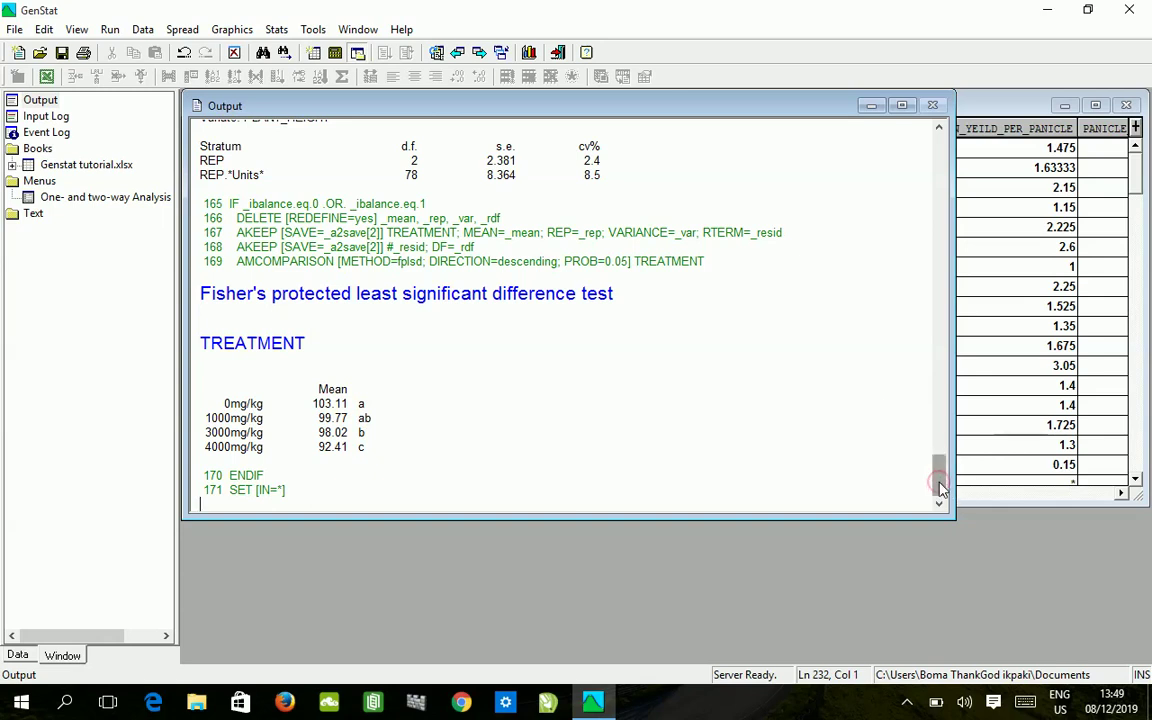
drag(940, 490, 927, 436)
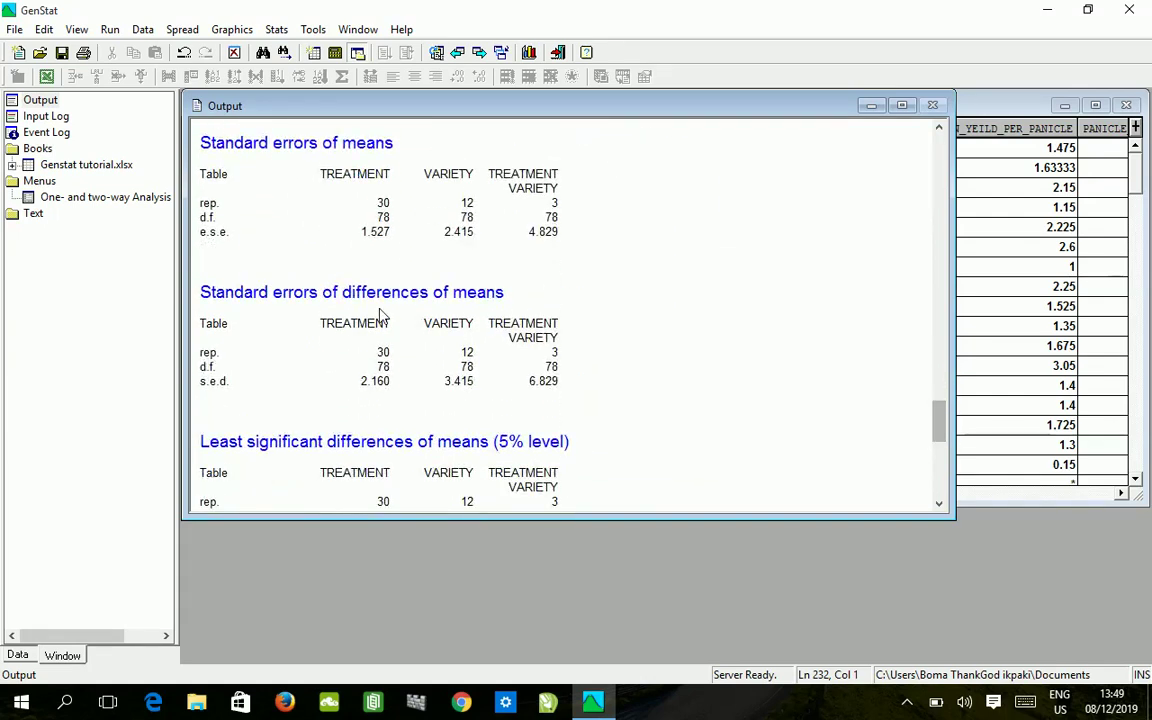
- Reopen the One- and two-way ANOVA dialog with the PLANT_HEIGHT, TREATMENT, VARIETY and REP design
double_click(74, 199)
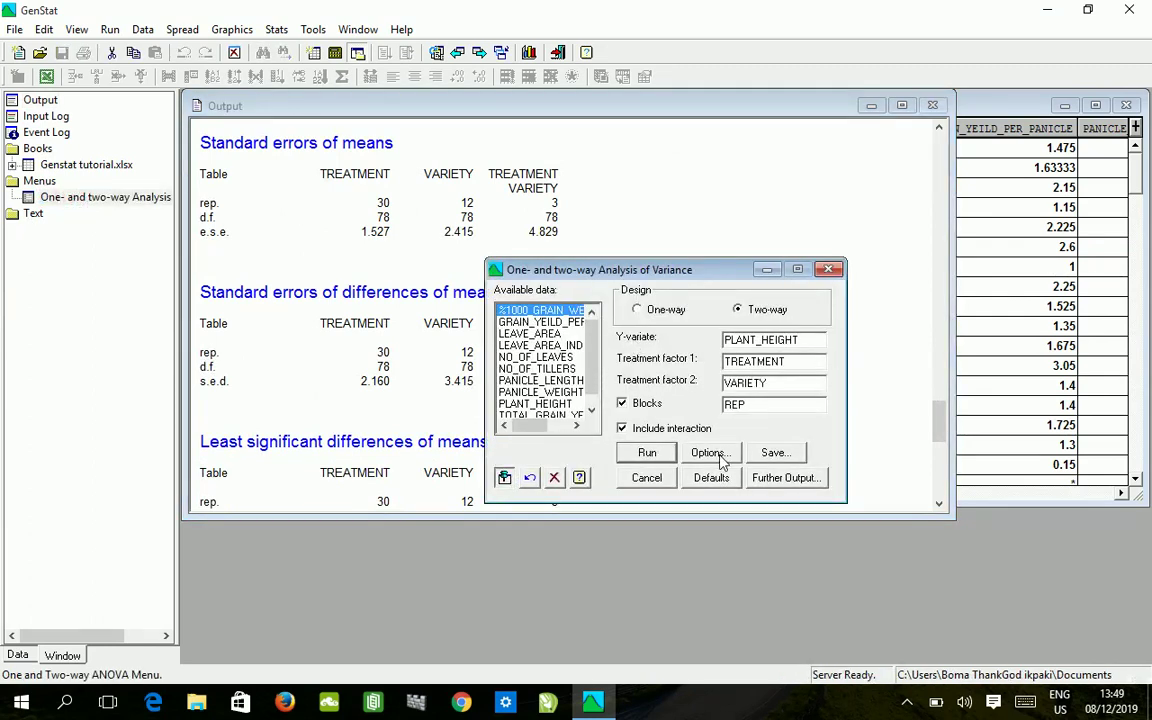
- Request Duncan's multiple range test on VARIETY means and rerun the analysis
click(774, 481)
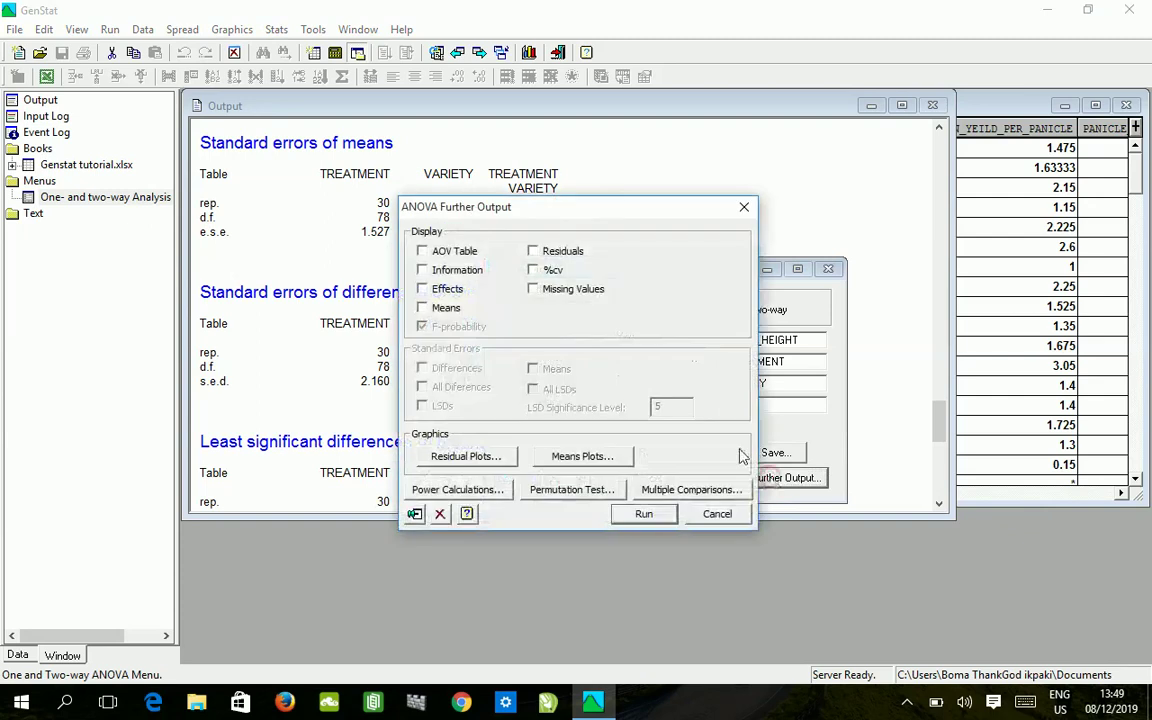
click(688, 490)
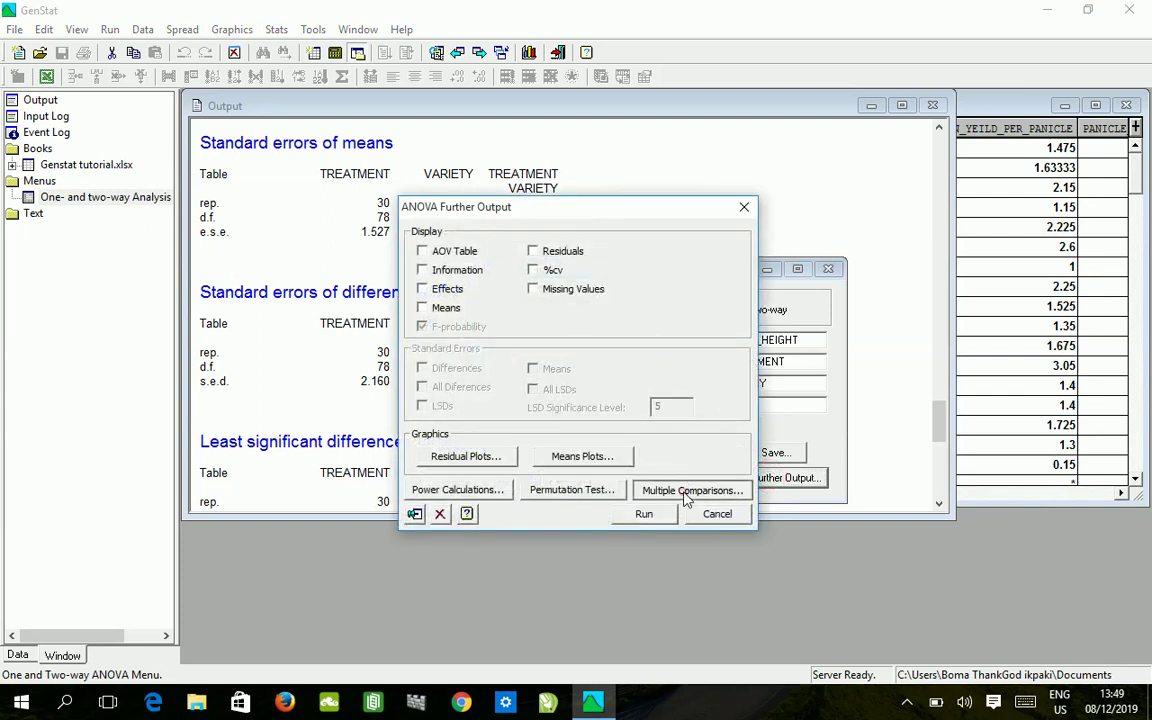
click(659, 234)
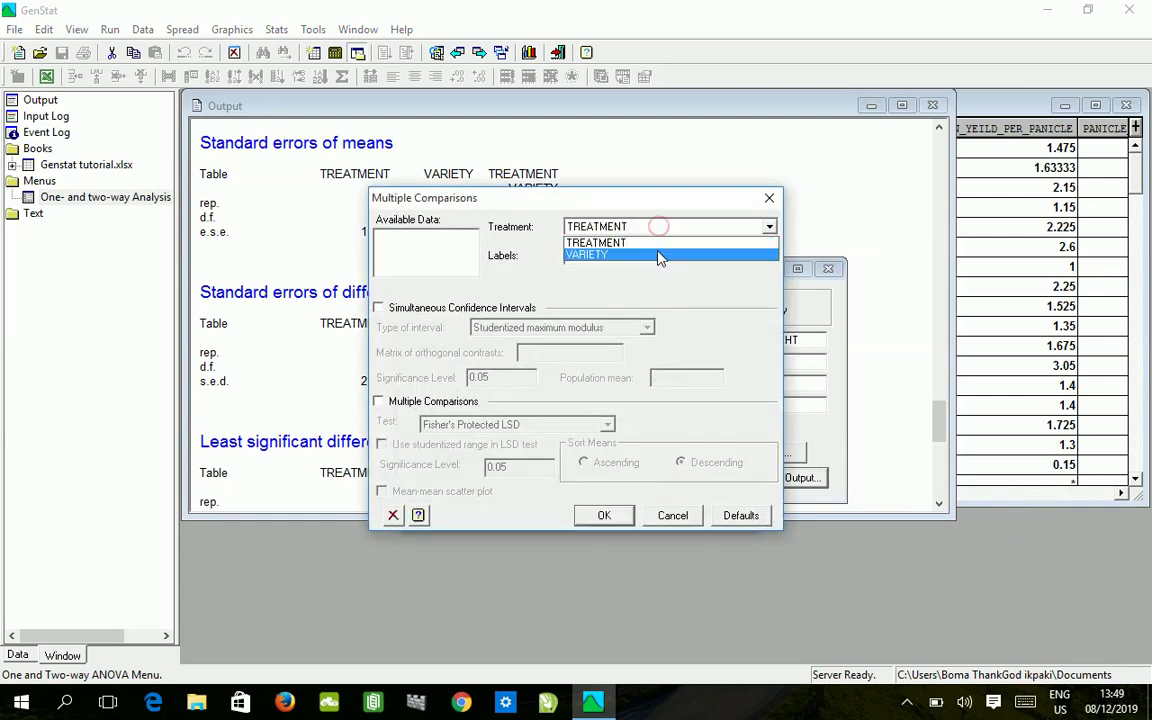
click(660, 256)
click(380, 401)
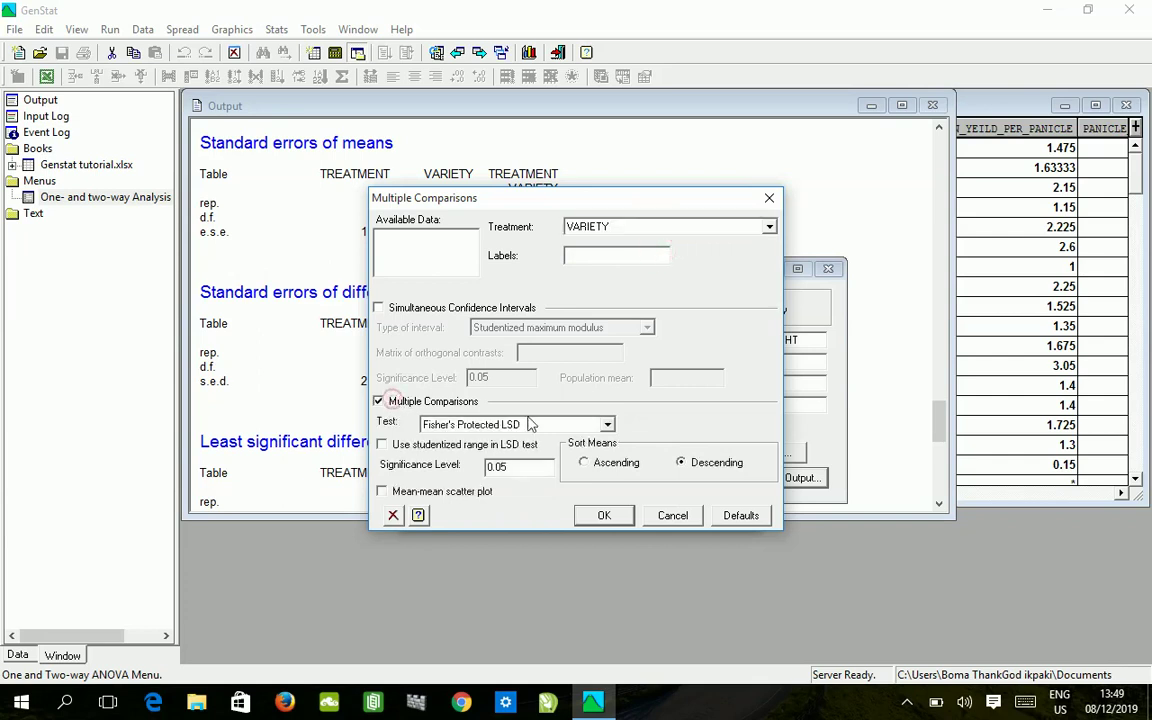
click(608, 428)
click(609, 448)
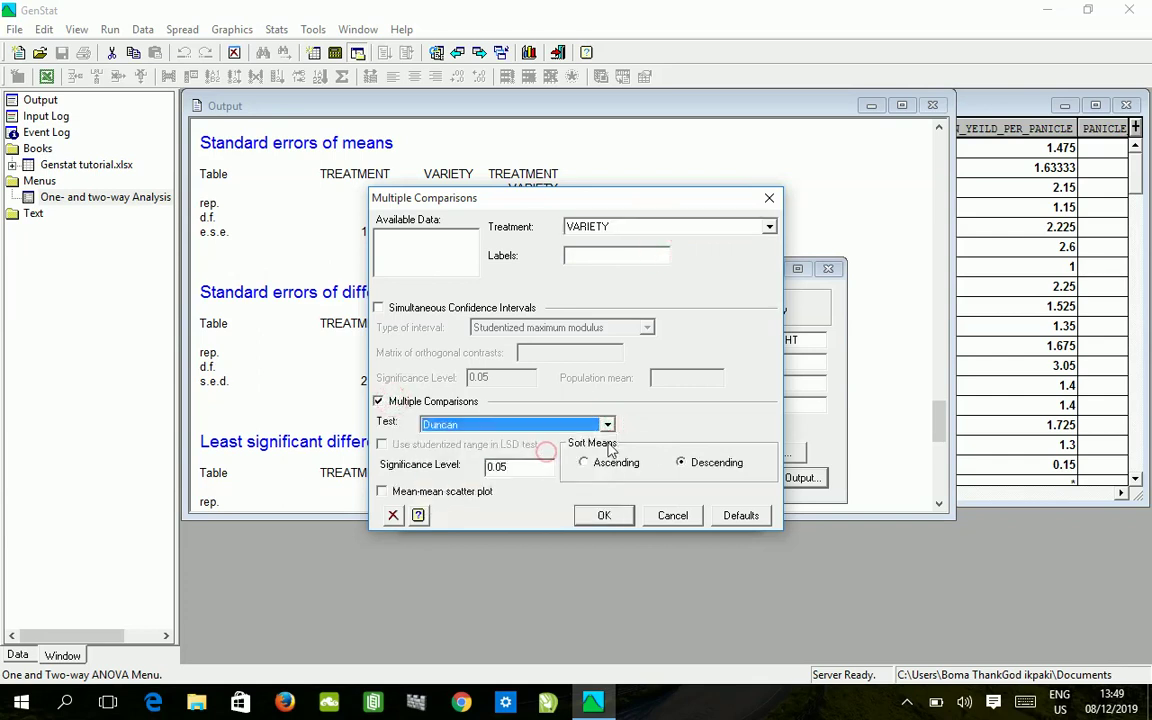
click(606, 515)
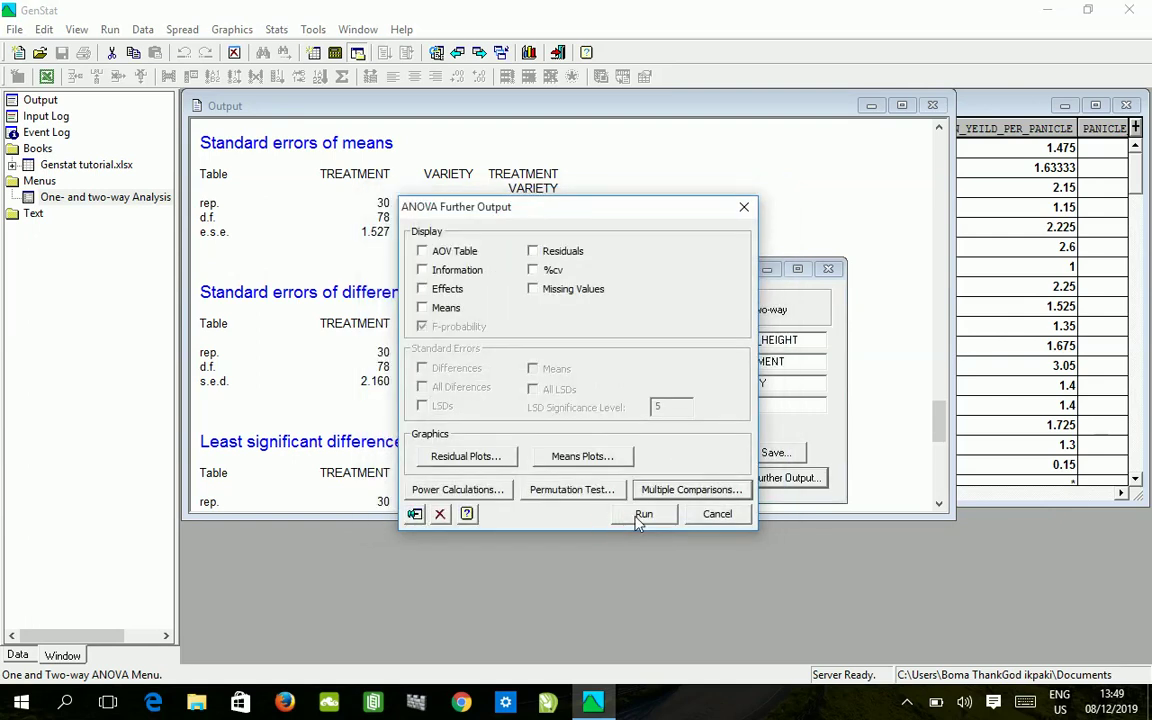
click(643, 515)
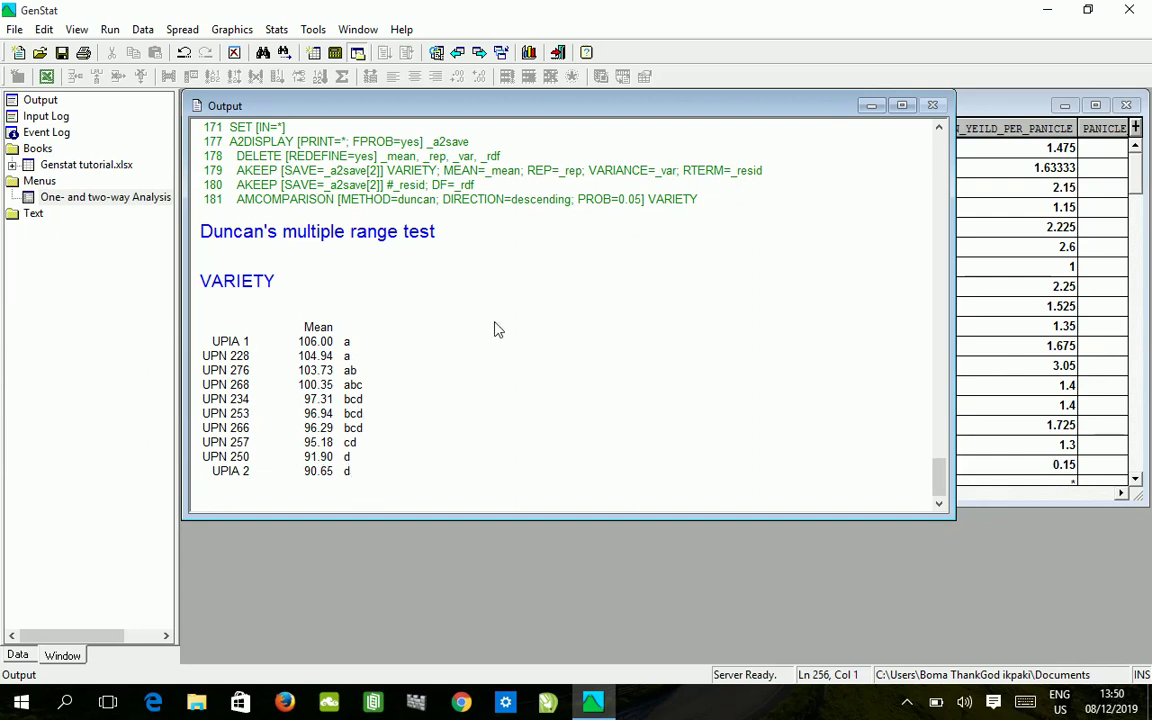
drag(938, 470, 905, 303)
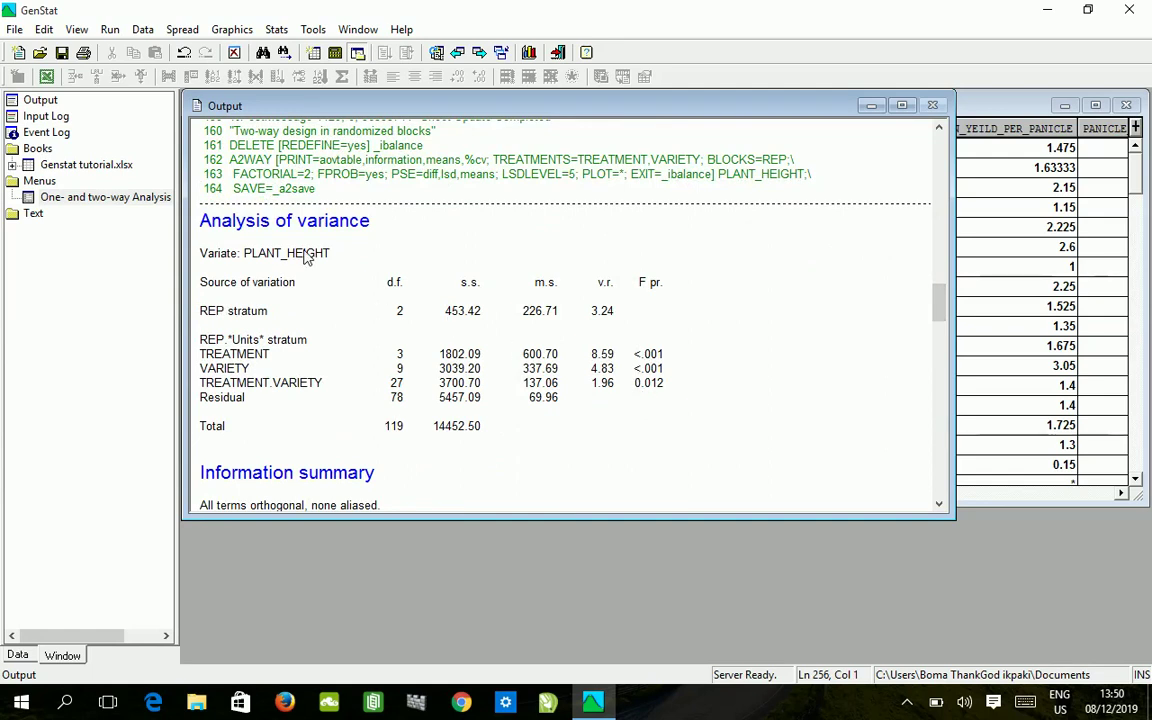
- Turn off the AOV table, tables of means and %cv in the ANOVA options
double_click(133, 200)
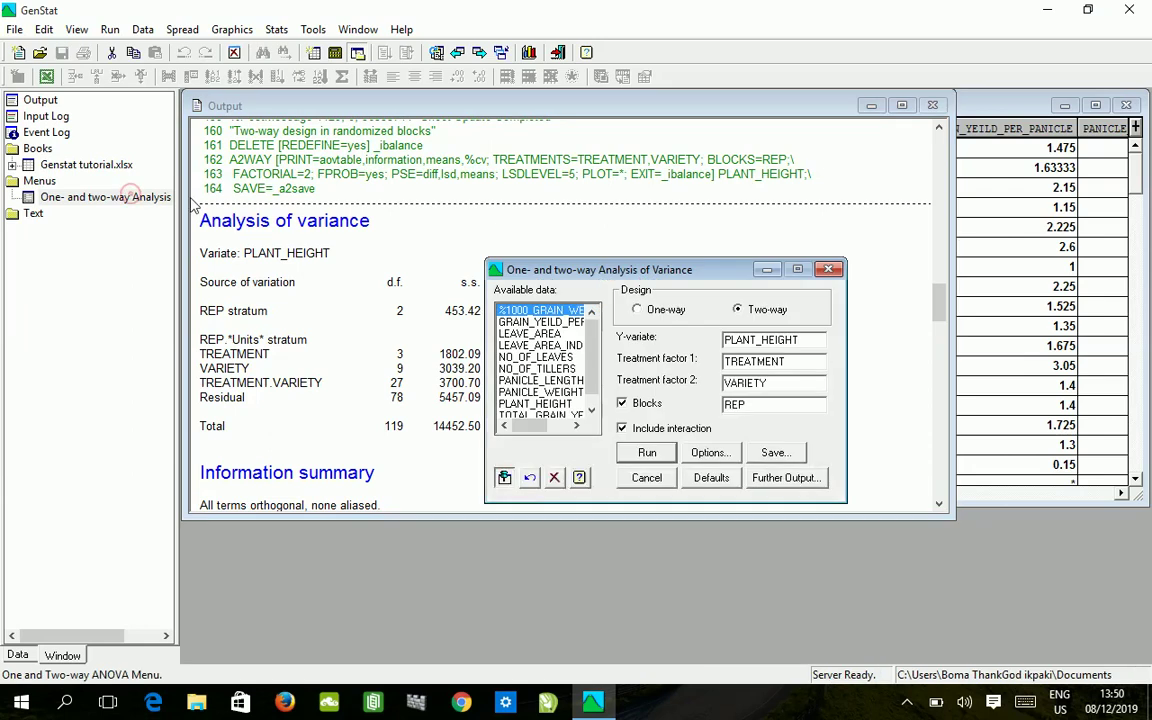
click(711, 453)
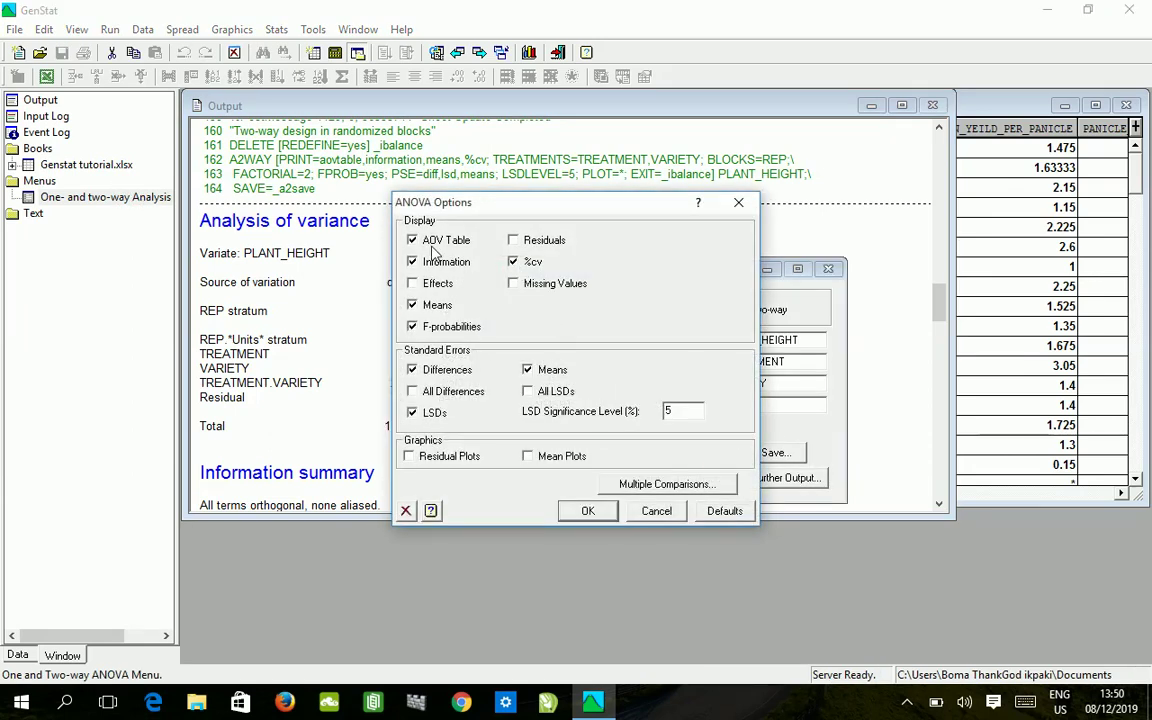
click(412, 242)
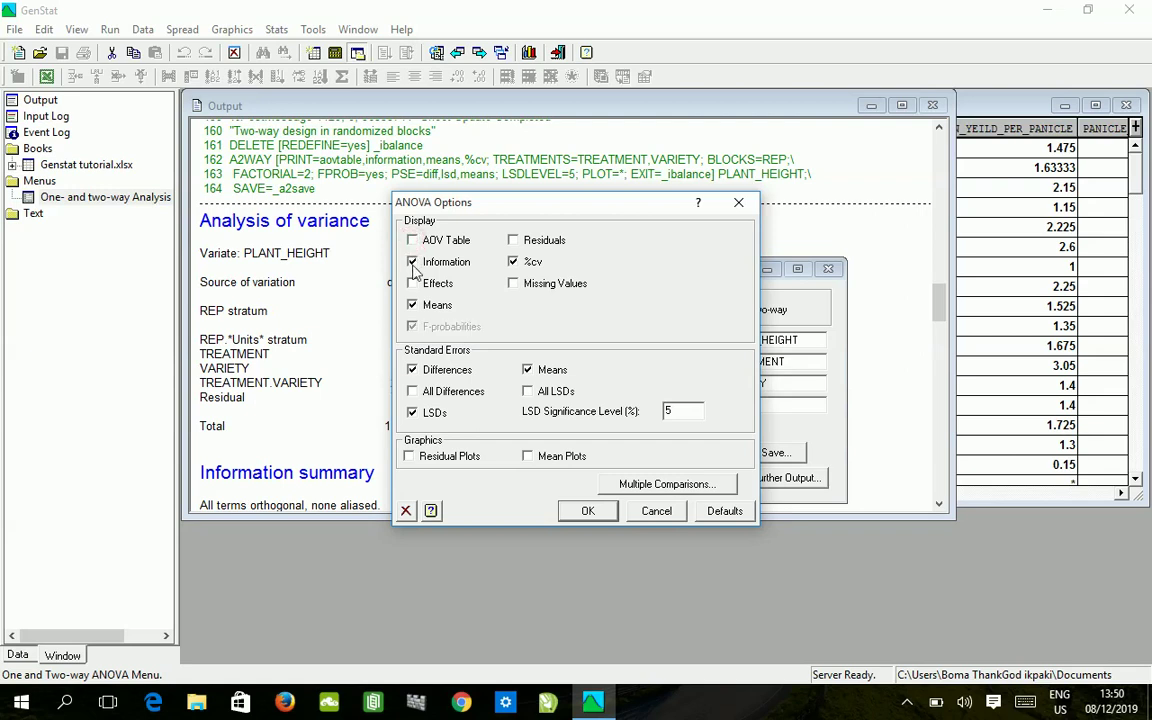
click(412, 305)
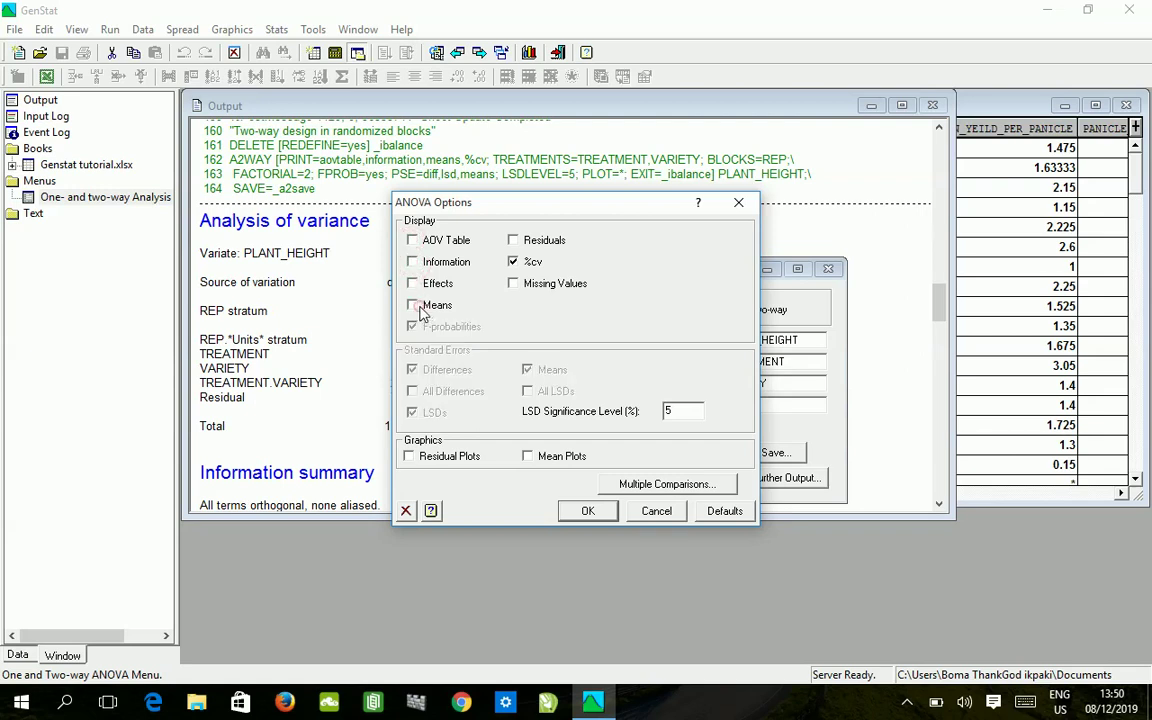
click(516, 263)
- Apply Duncan's test to TREATMENT.VARIETY means and rerun the analysis
click(651, 486)
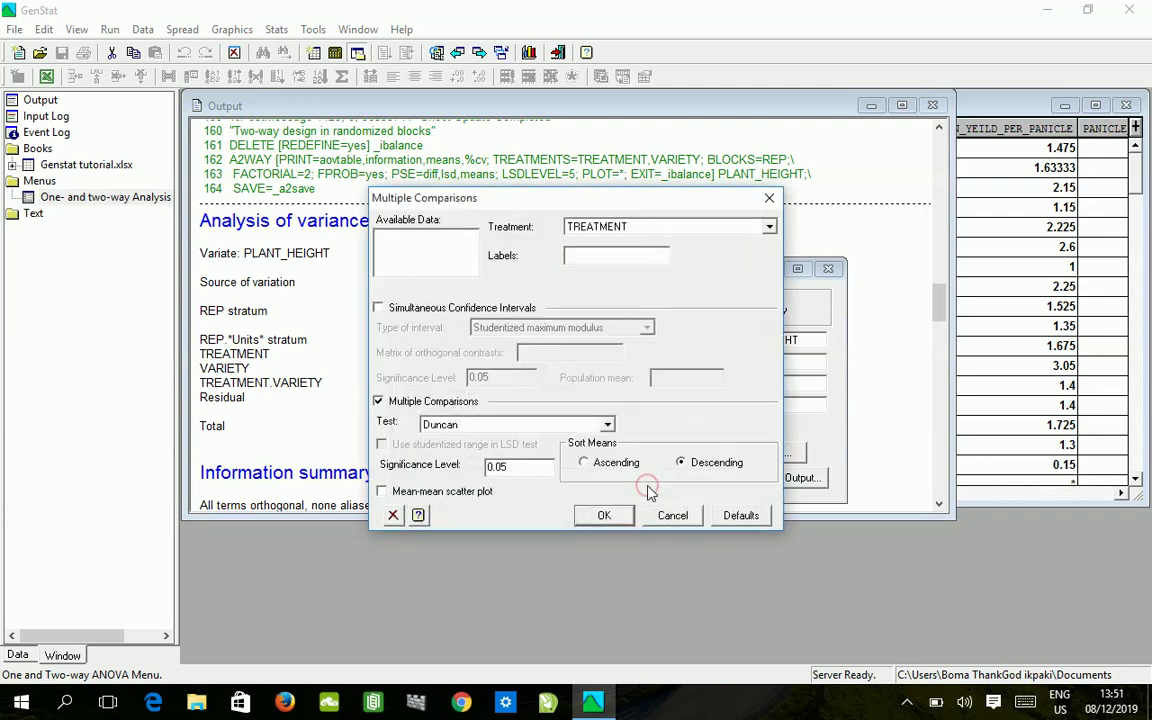
click(767, 226)
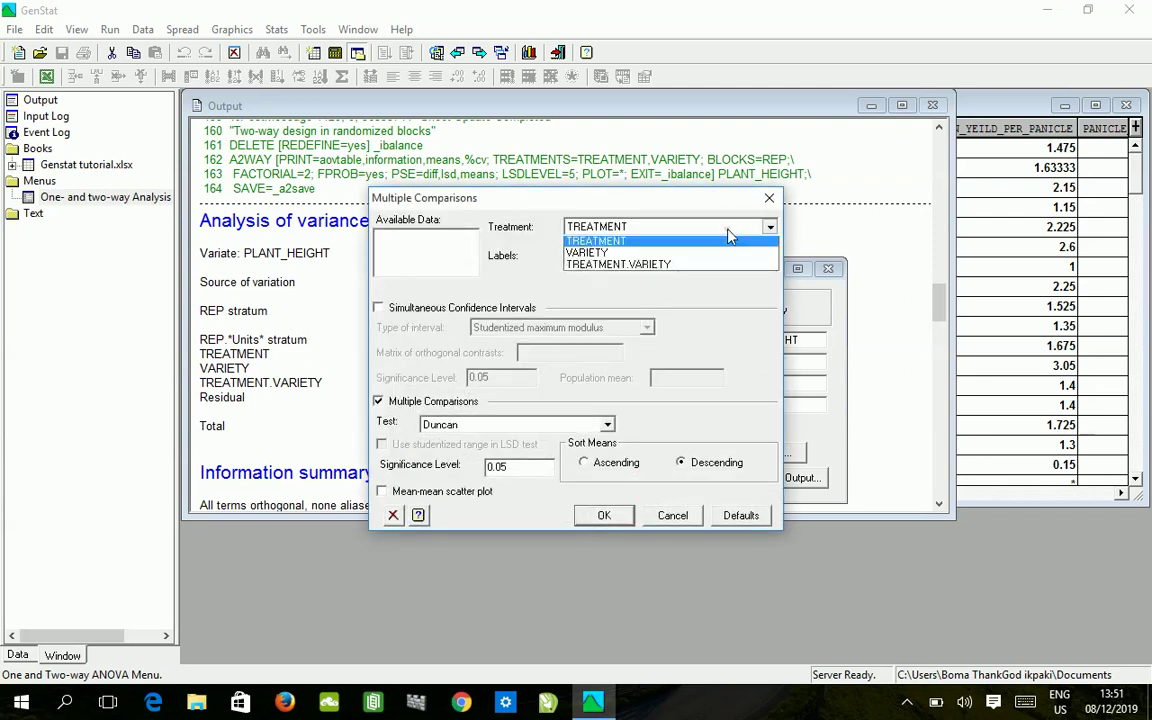
click(711, 267)
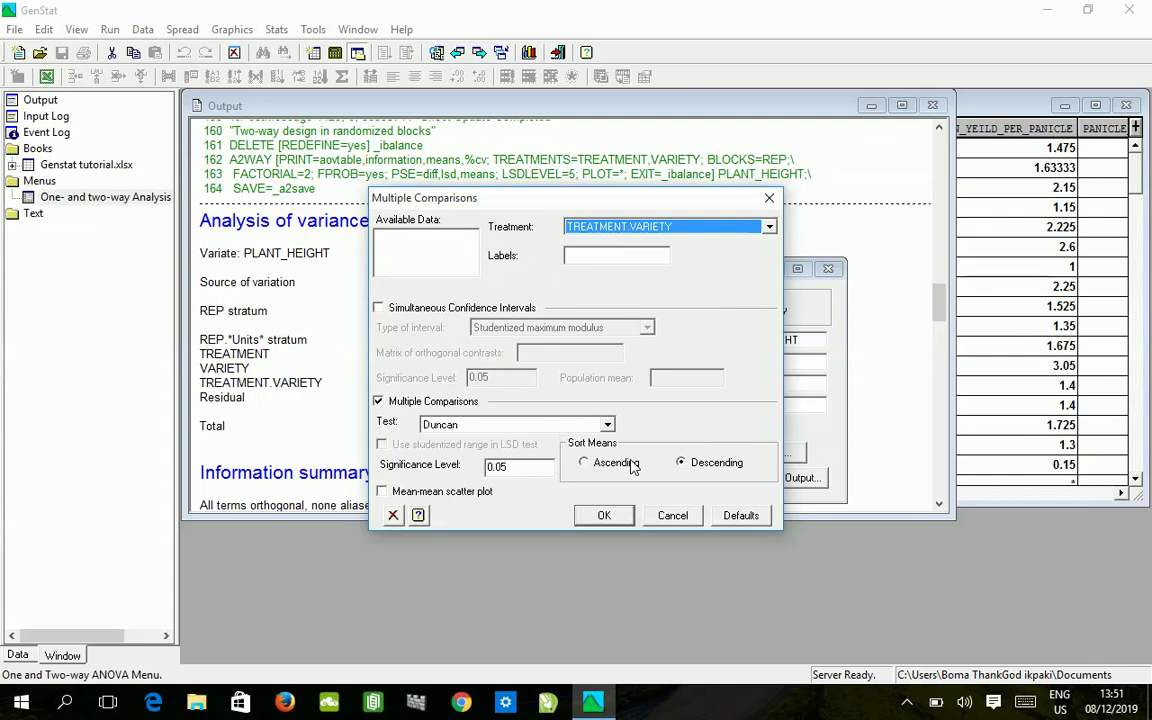
click(615, 518)
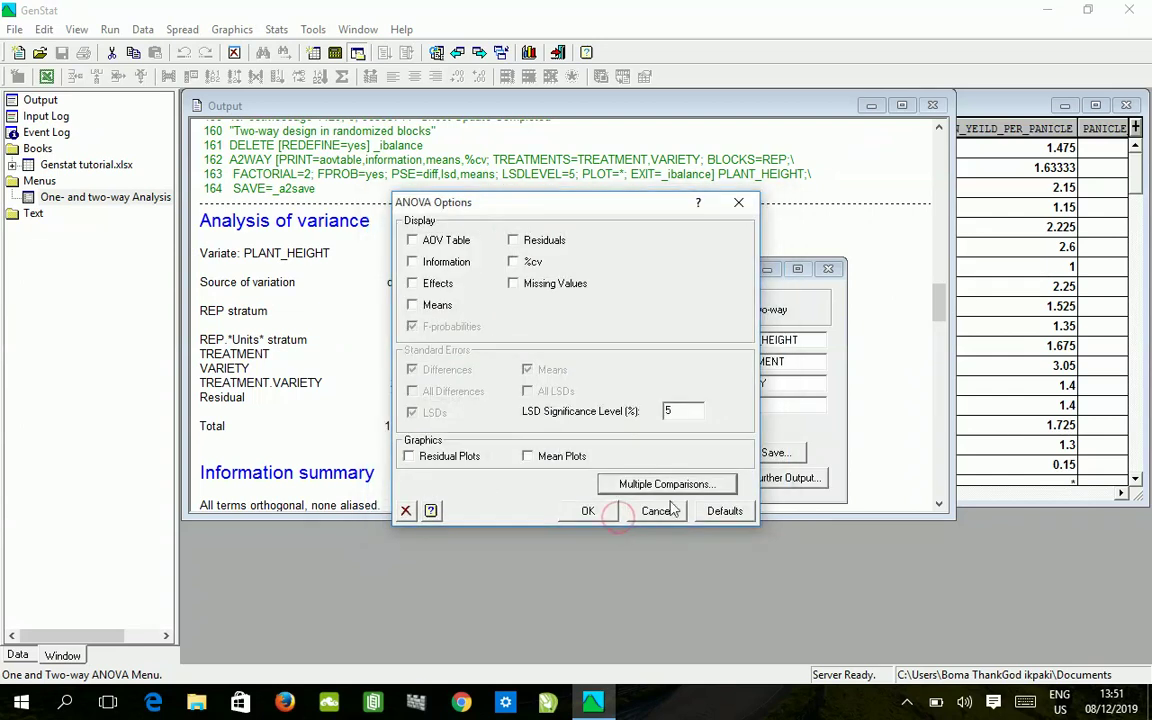
click(587, 512)
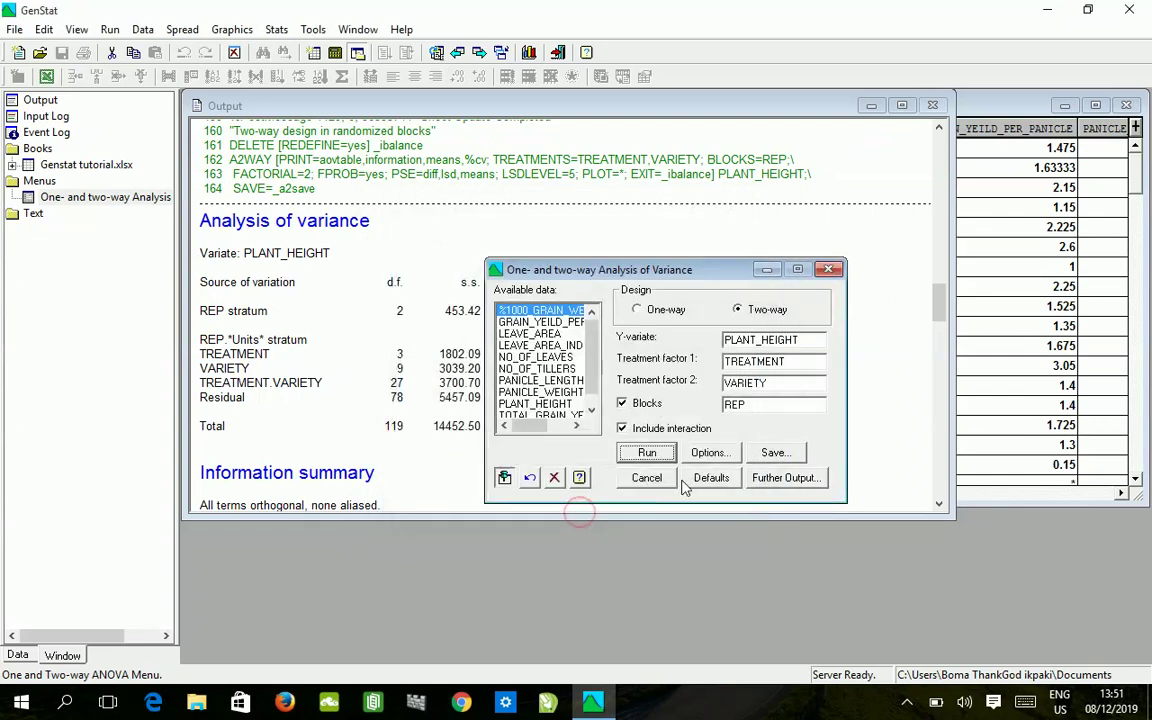
click(648, 455)
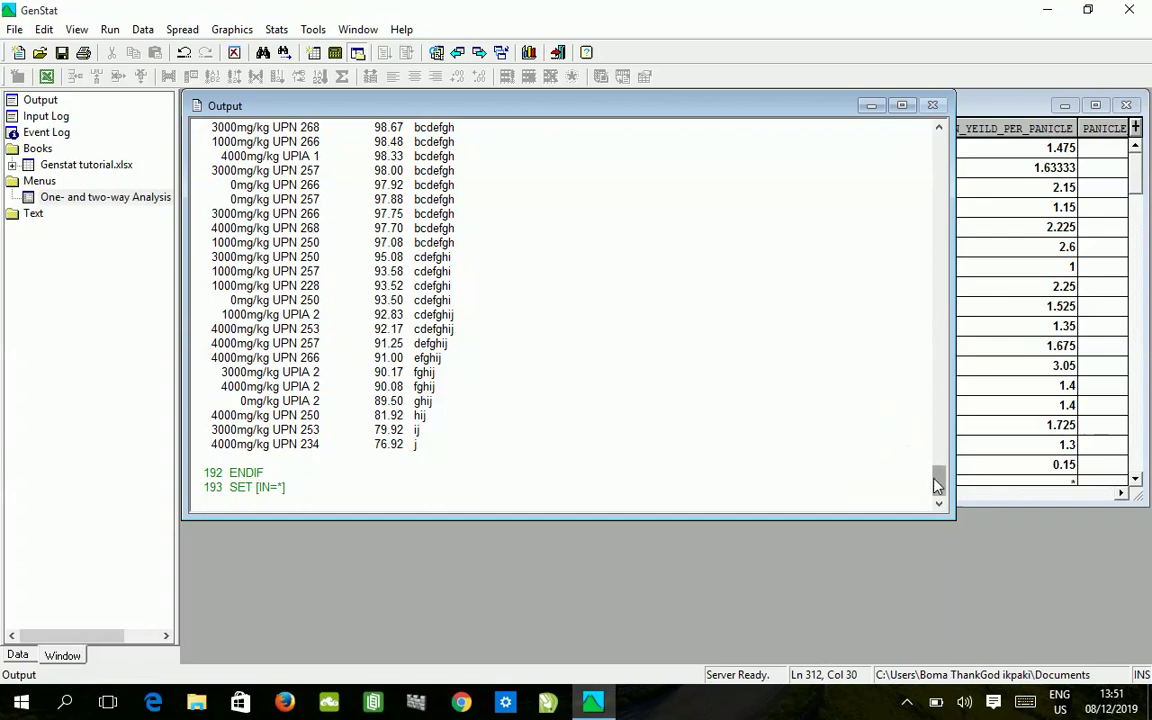
drag(938, 478, 938, 451)
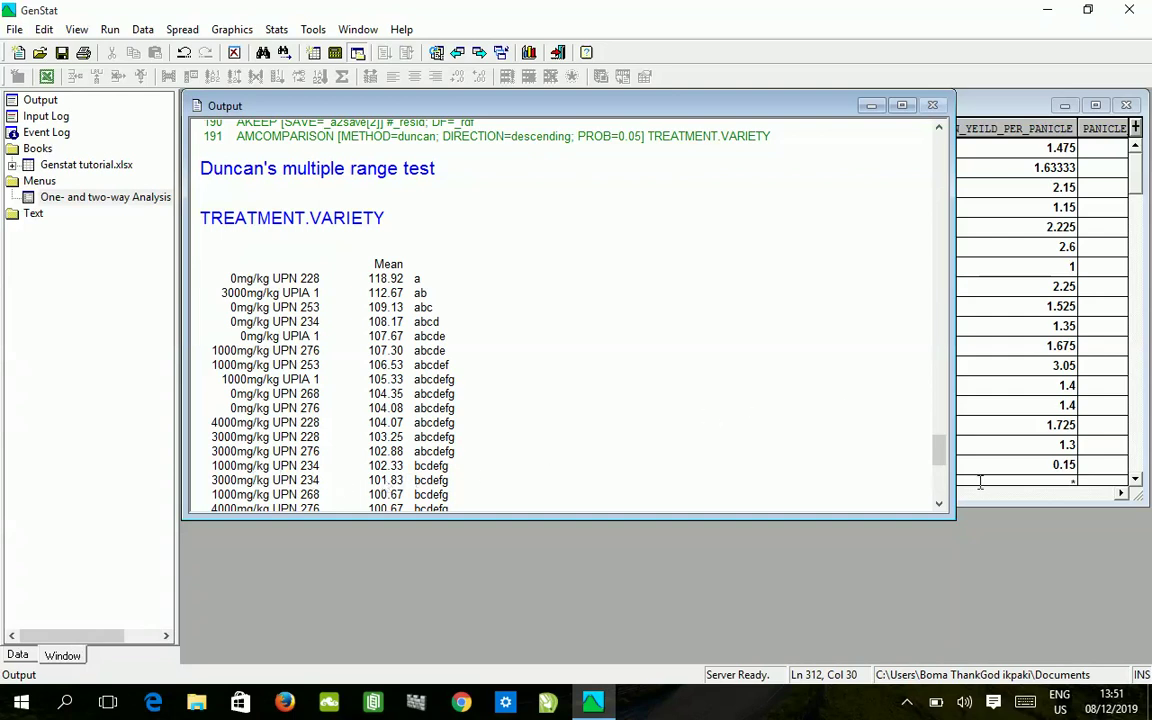
click(940, 504)
click(940, 504)
click(940, 504)
click(940, 504)
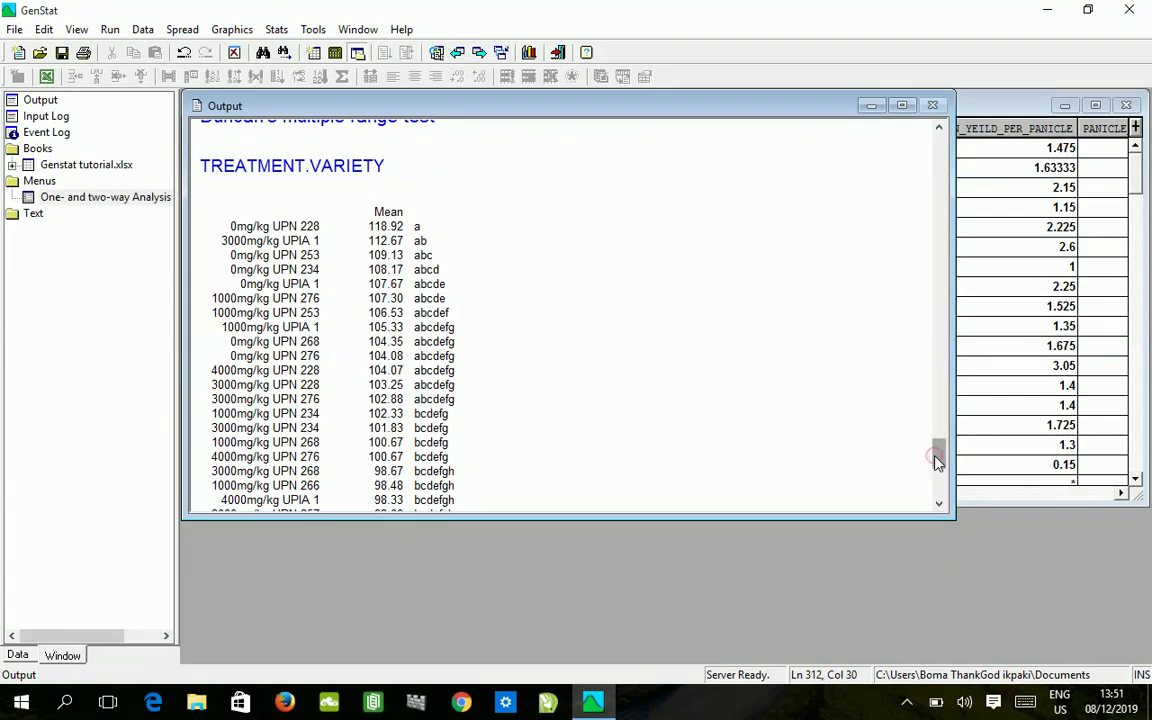
mouse_move(938, 460)
mouse_down()
mouse_move(952, 492)
mouse_move(938, 460)
mouse_up()
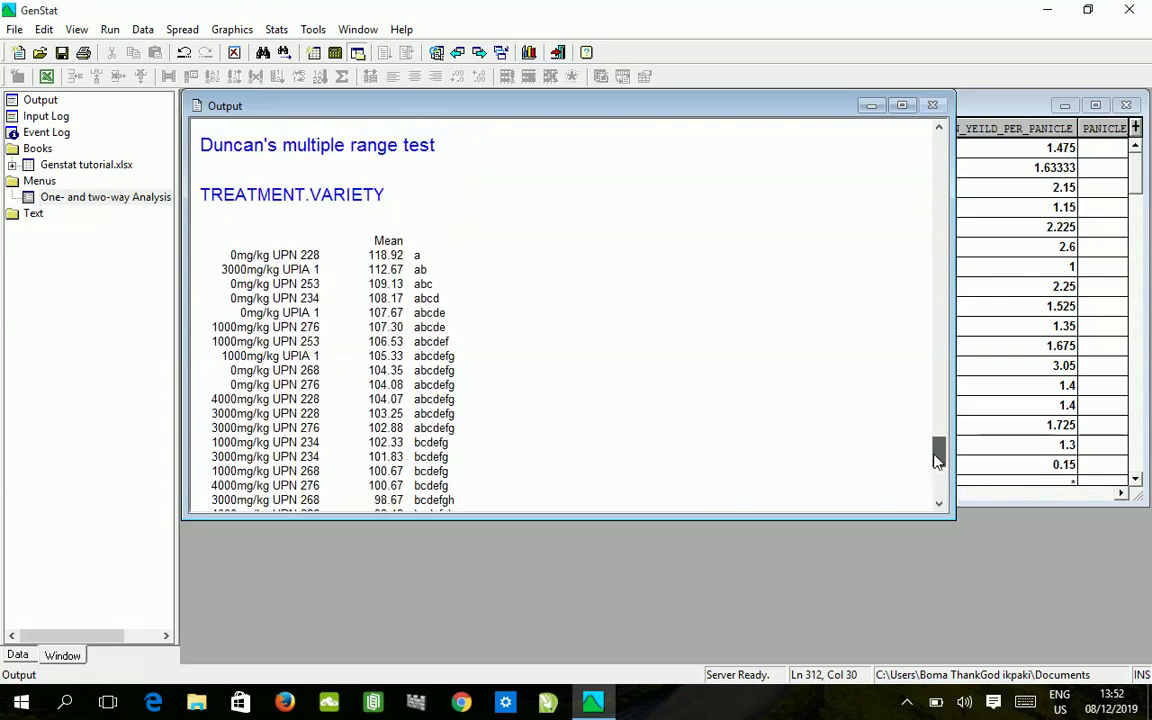
drag(938, 460, 900, 327)
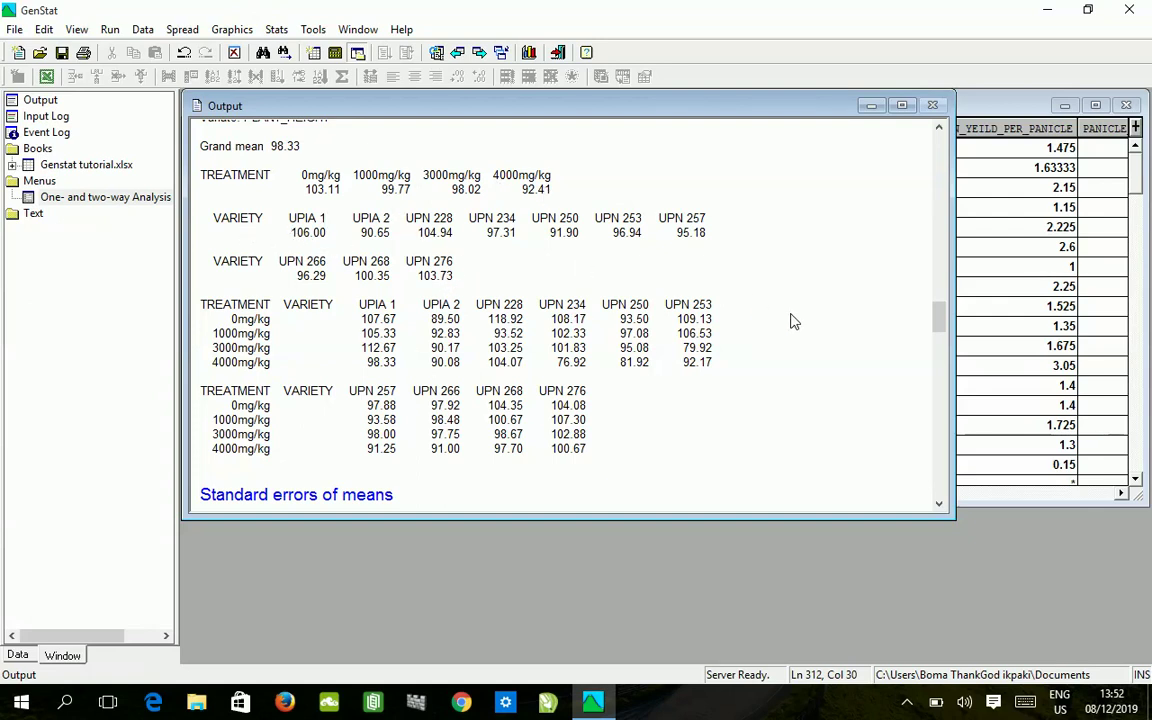
mouse_move(938, 328)
mouse_down()
mouse_move(938, 318)
mouse_move(938, 479)
mouse_move(915, 206)
mouse_move(926, 213)
mouse_move(938, 323)
mouse_up()
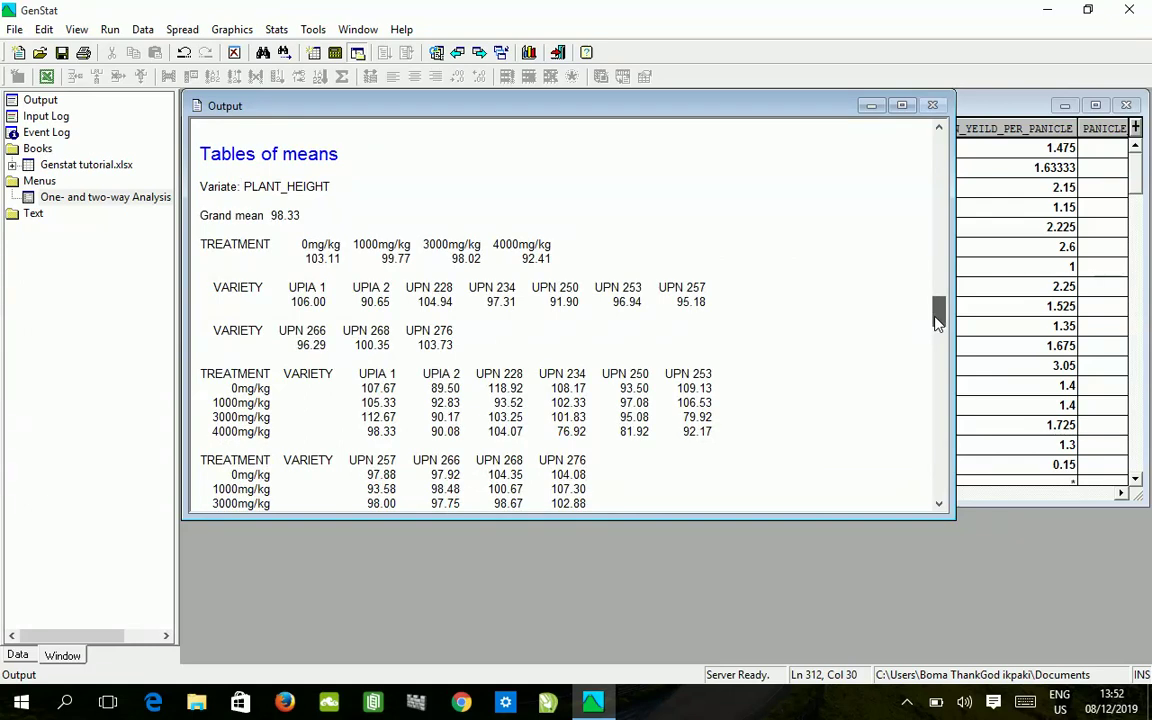